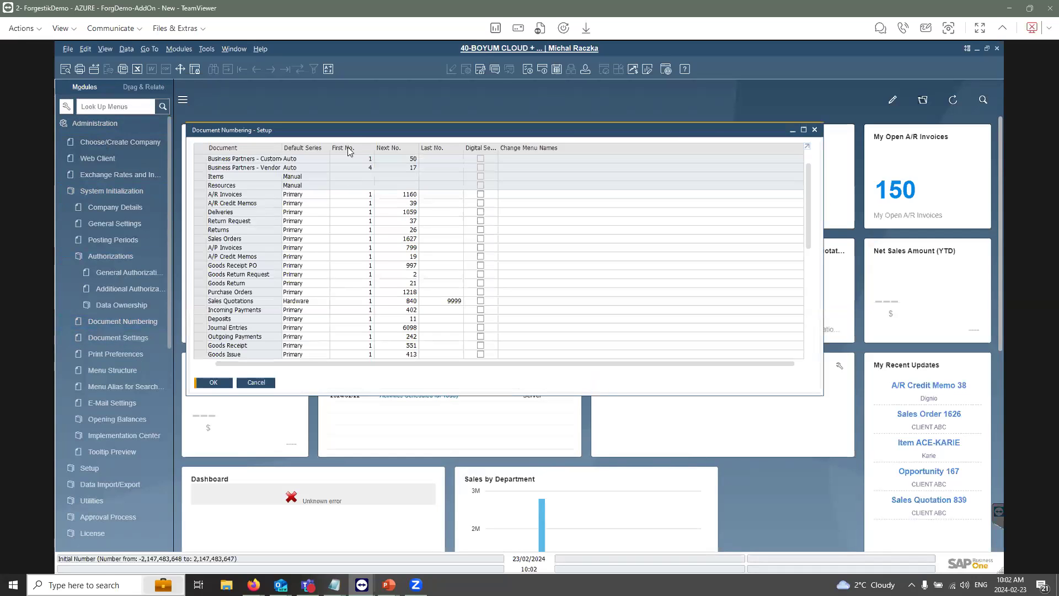
- Open the series setup for A/R Invoices from the document numbering list
drag(347, 122, 345, 122)
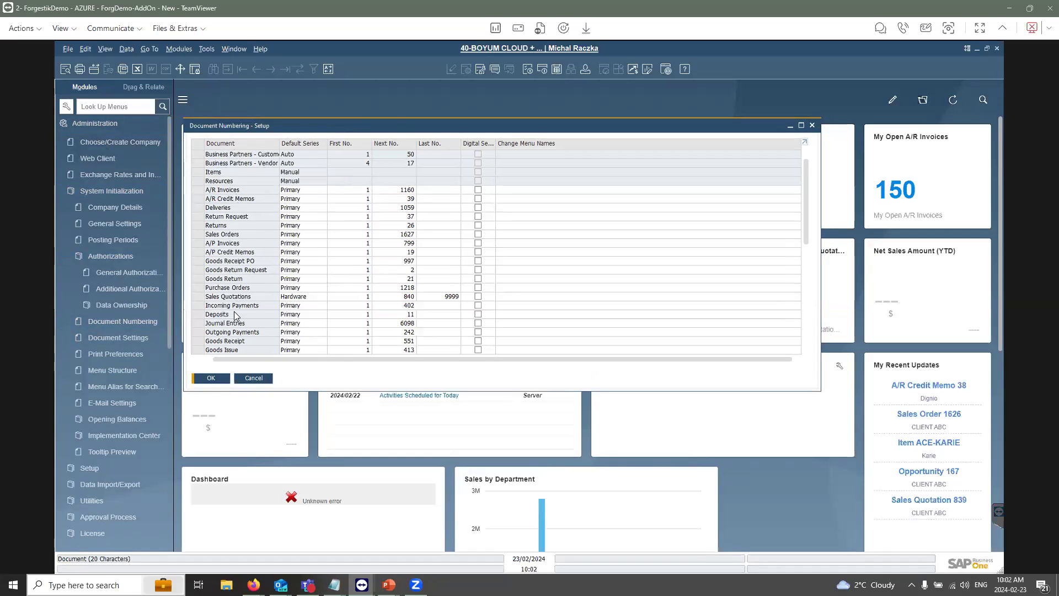
scroll(234, 317, down, 1)
scroll(231, 308, up, 2)
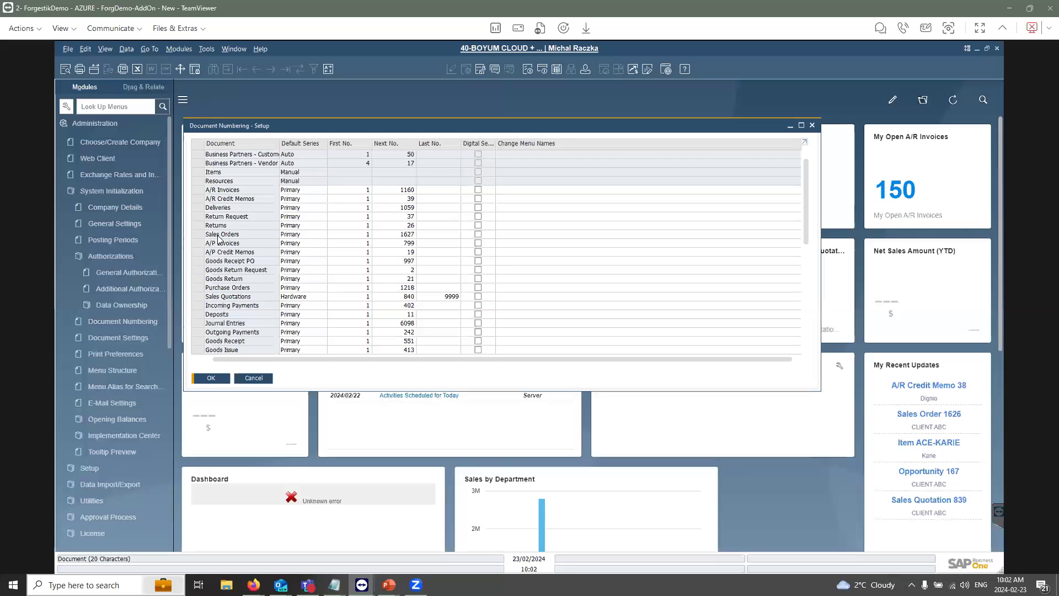
double_click(198, 190)
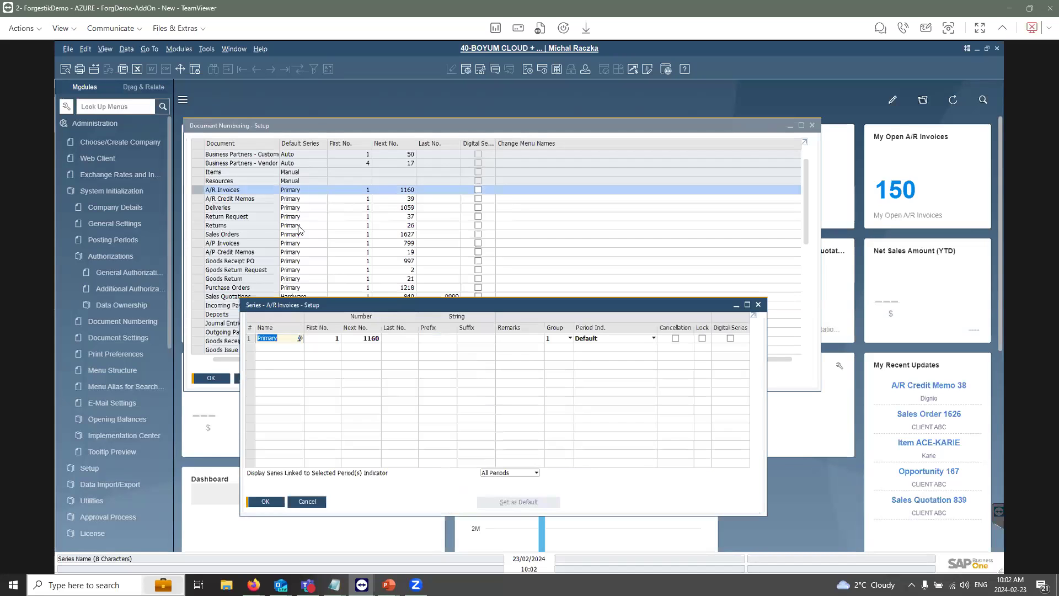
- Add a second series row for A/R Invoices and name it TEST
drag(274, 304, 265, 252)
click(241, 285)
right_click(242, 284)
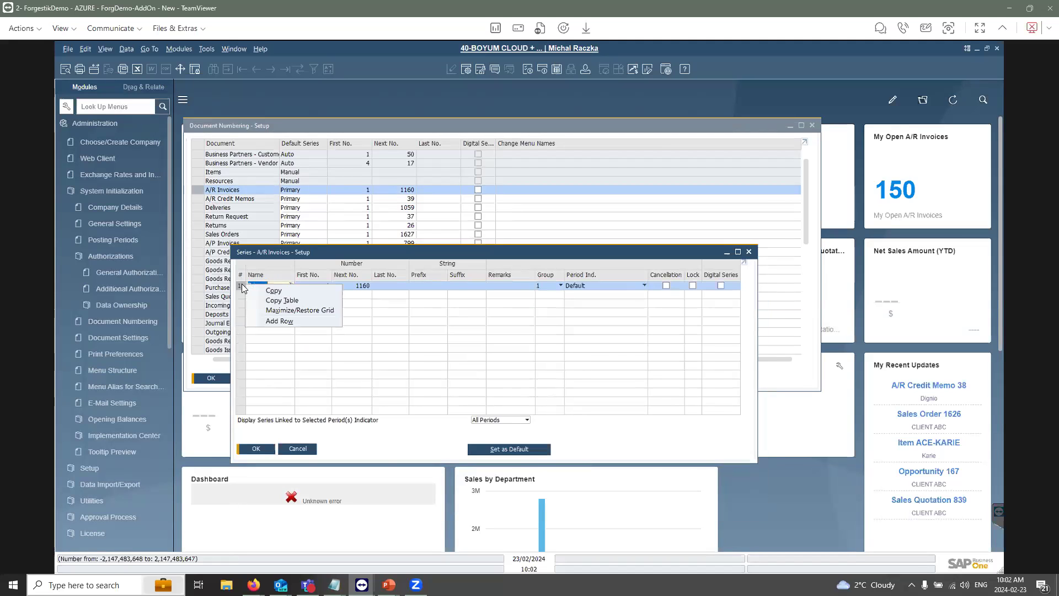
key(Escape)
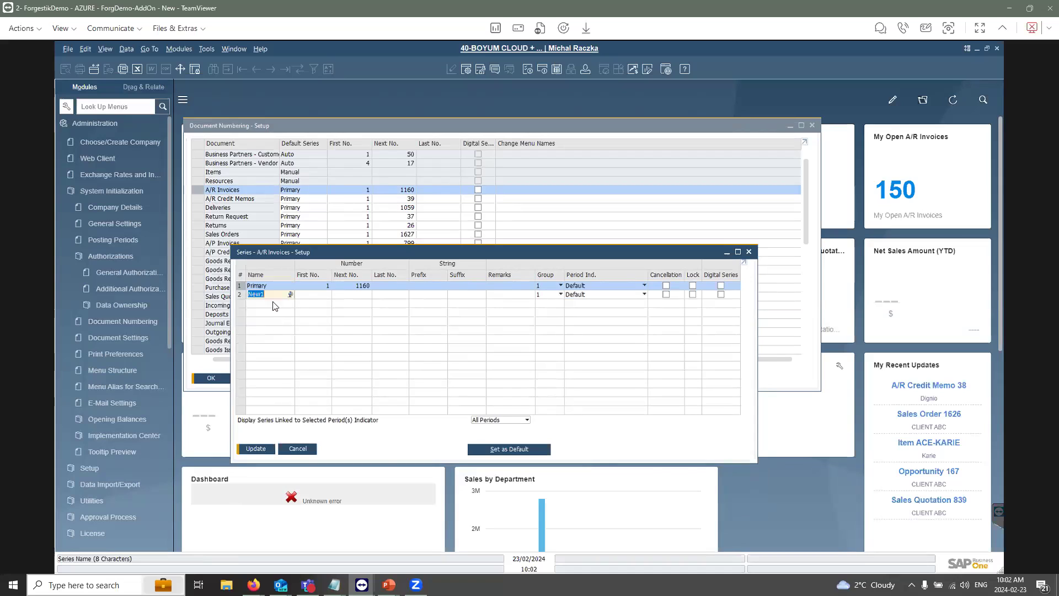
click(245, 294)
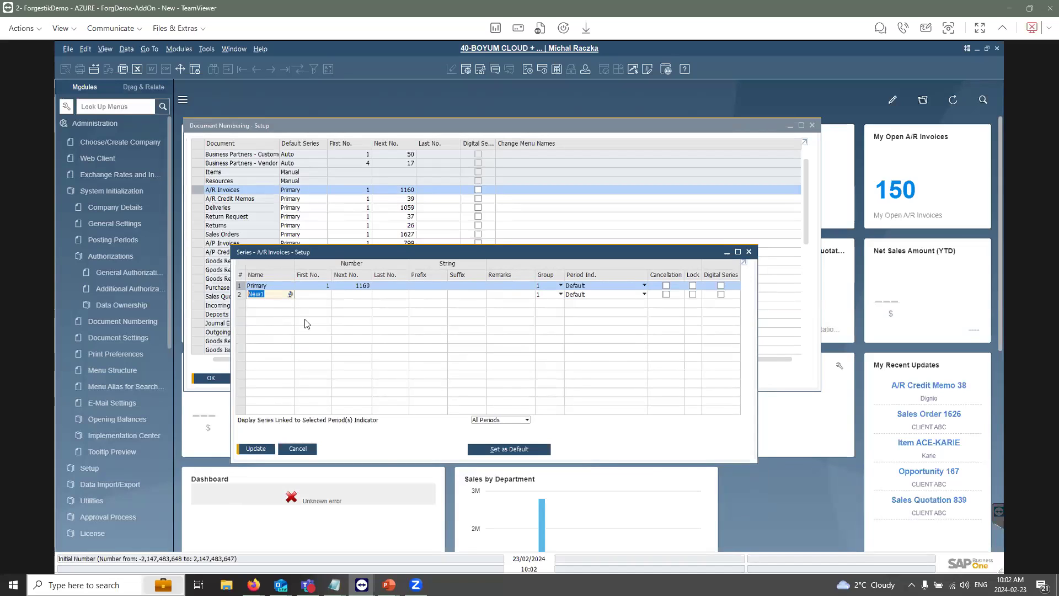
text(TEST)
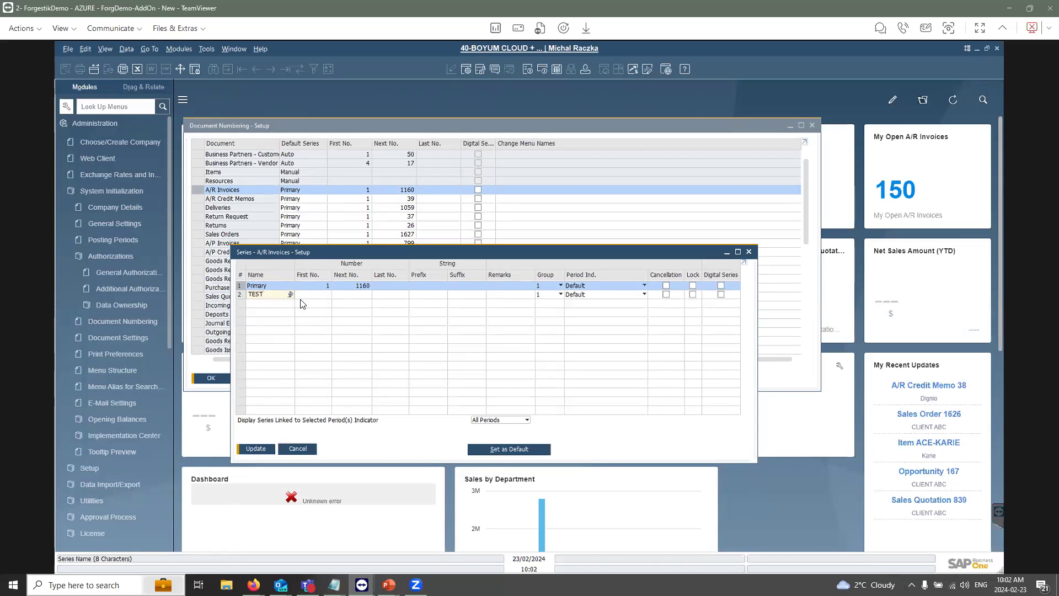
- Set the TEST series' first number to 1160 and its last number to 9999
click(317, 294)
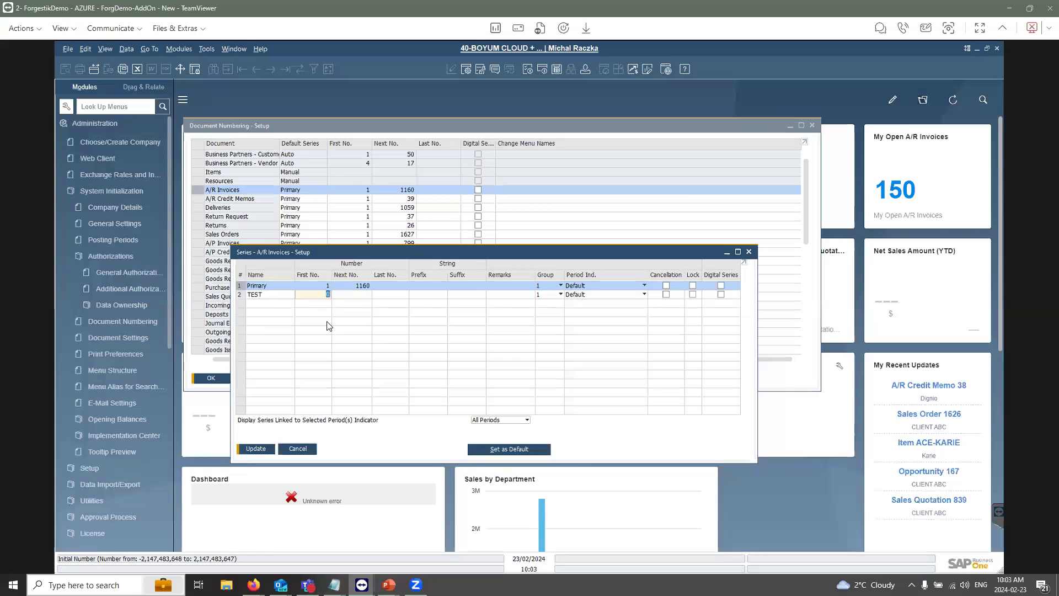
text(1160)
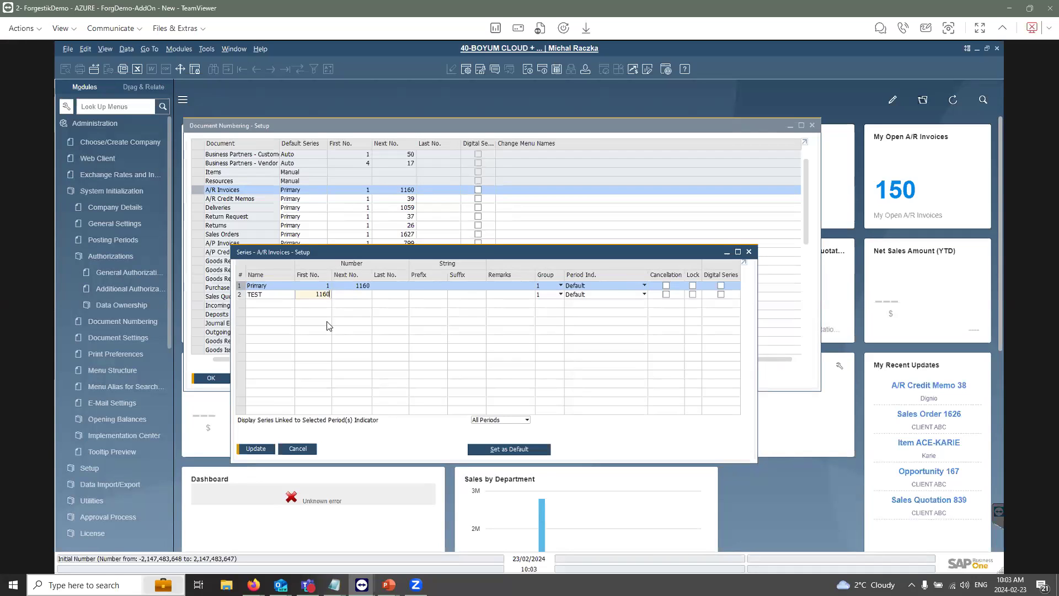
key(Tab)
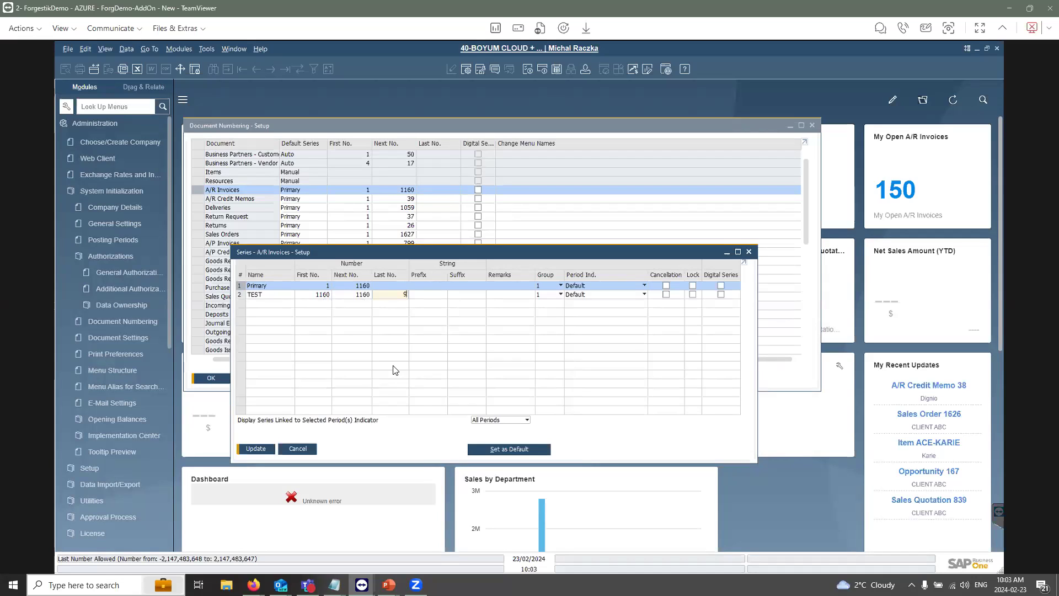
text(9999)
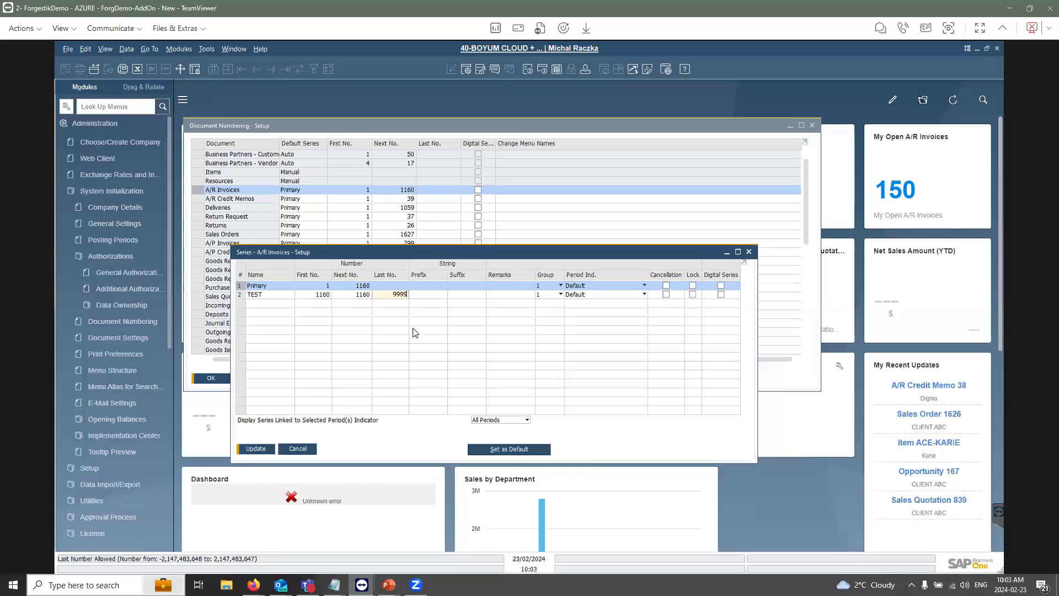
click(425, 293)
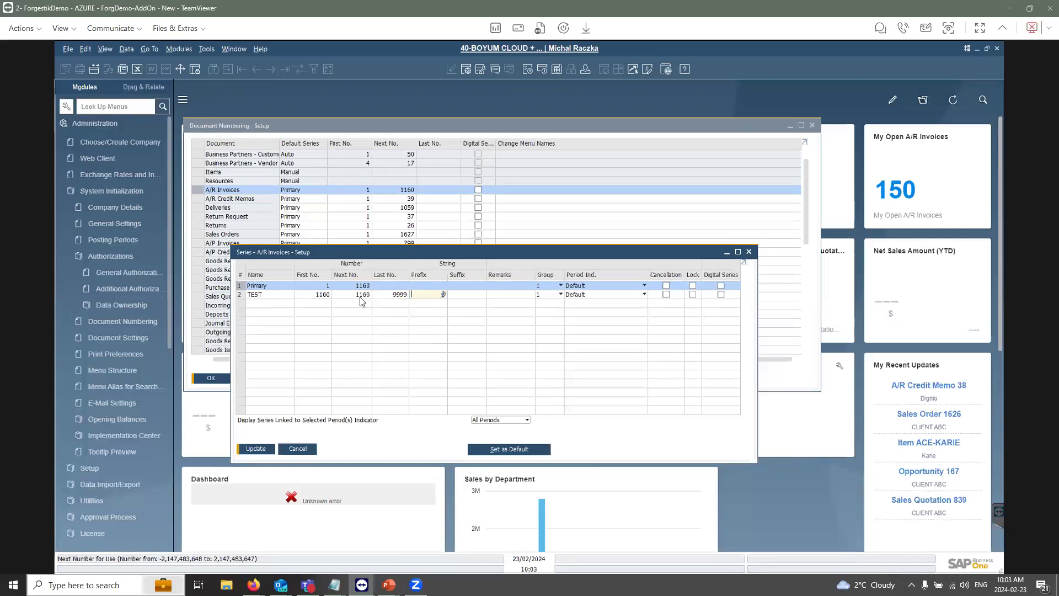
- Add a third series row named TEST2 with 11 as its first number
right_click(246, 296)
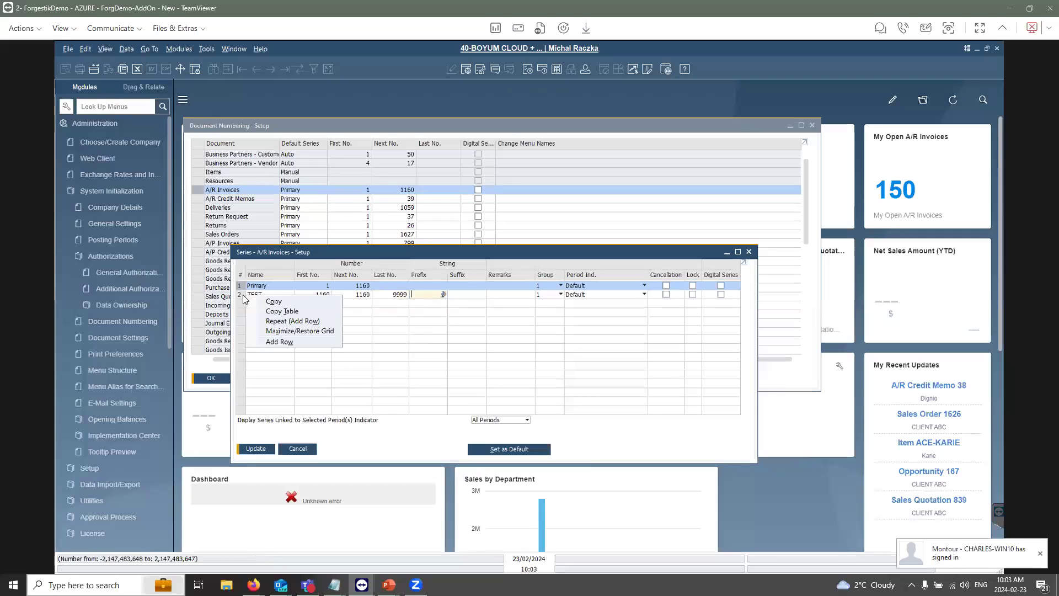
click(271, 342)
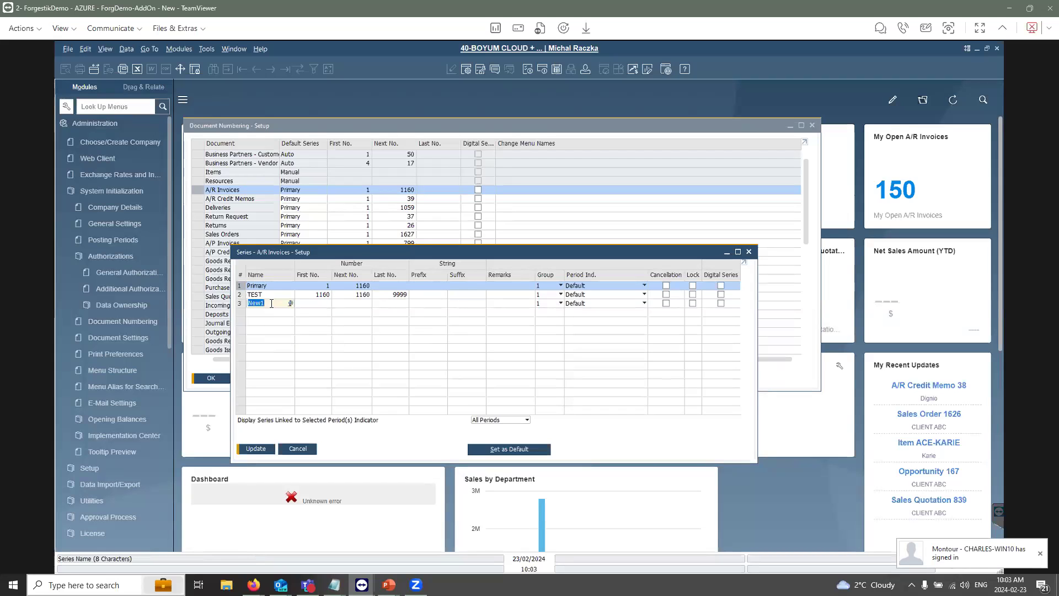
text(TE)
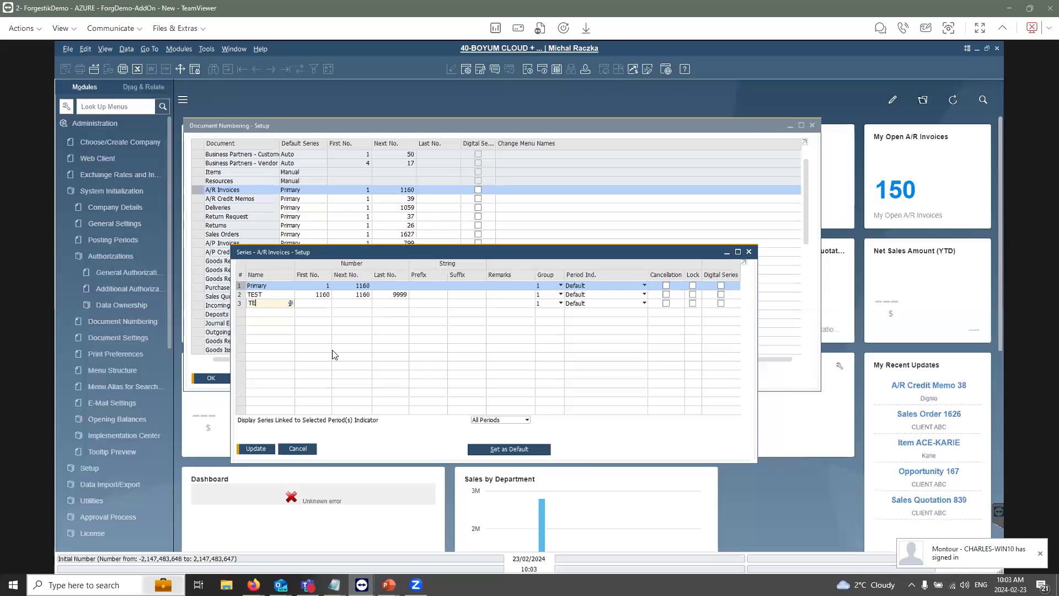
text(ST2)
key(Tab)
text(11)
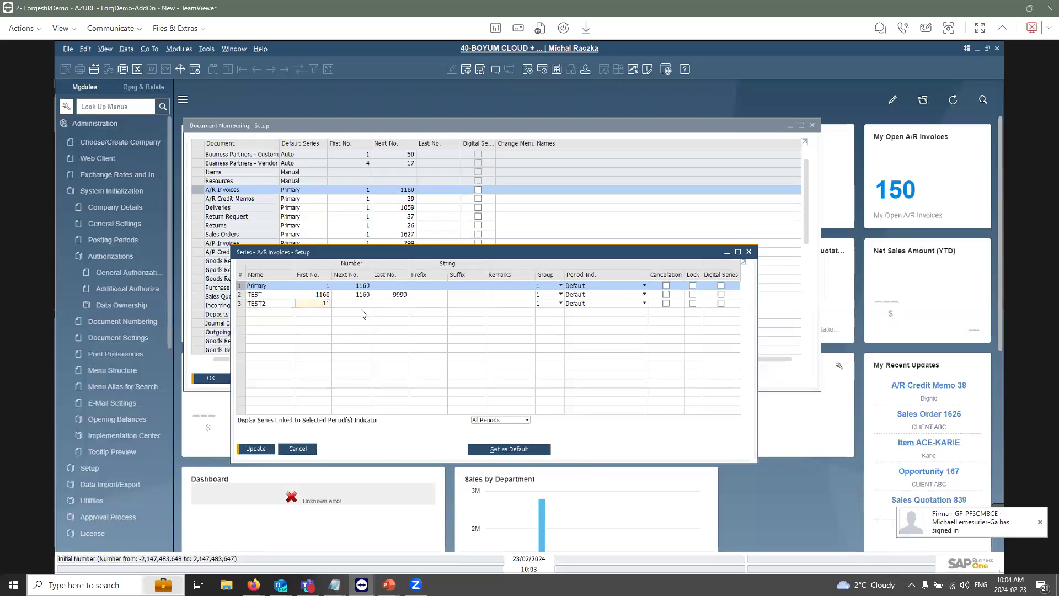
- Give TEST the prefix A and TEST2 the prefix B, and set TEST2's first number to 1160
click(429, 293)
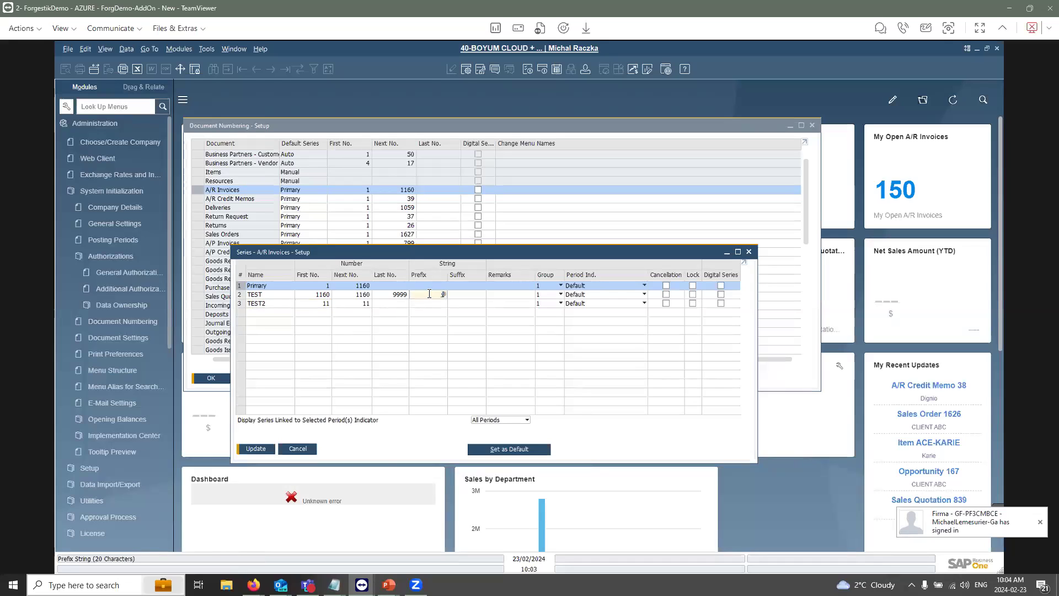
text(A)
click(433, 303)
text(B)
click(326, 304)
text(1160)
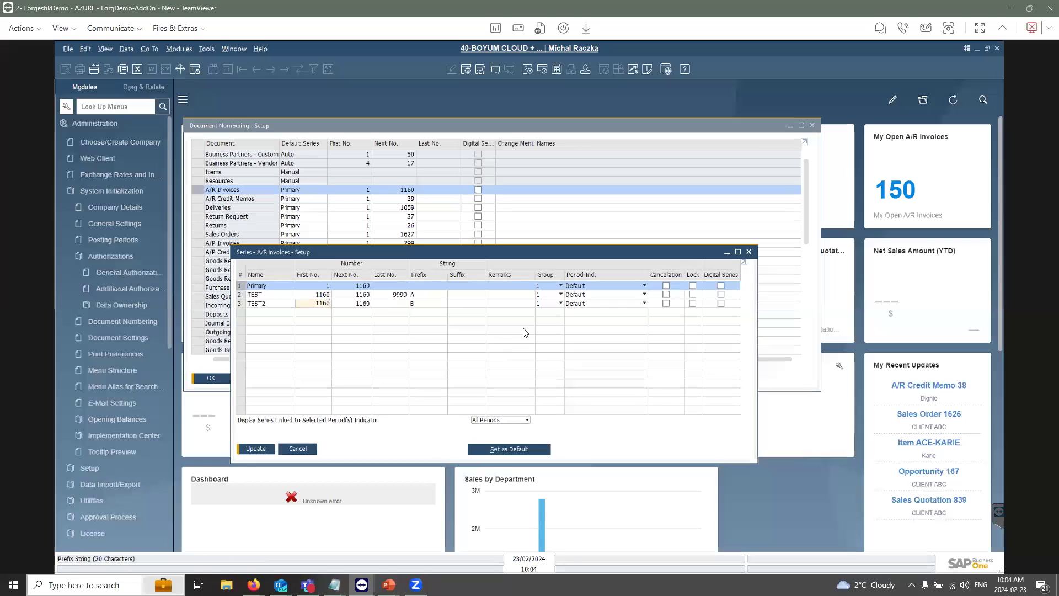
- Check TEST2's group setting, then discard the new A/R Invoices series without saving
click(559, 304)
click(556, 303)
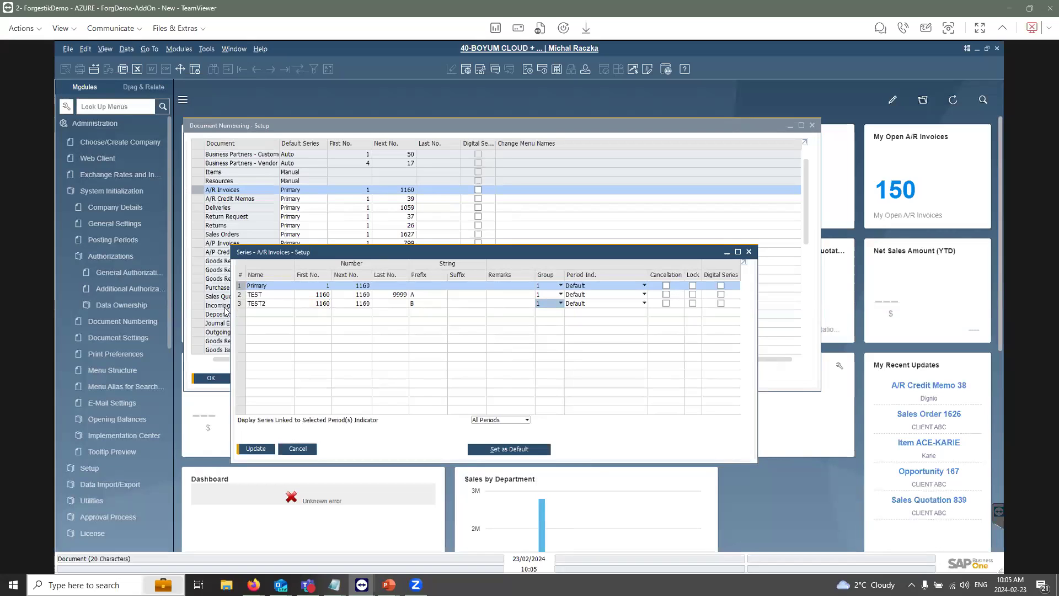
drag(255, 257, 295, 256)
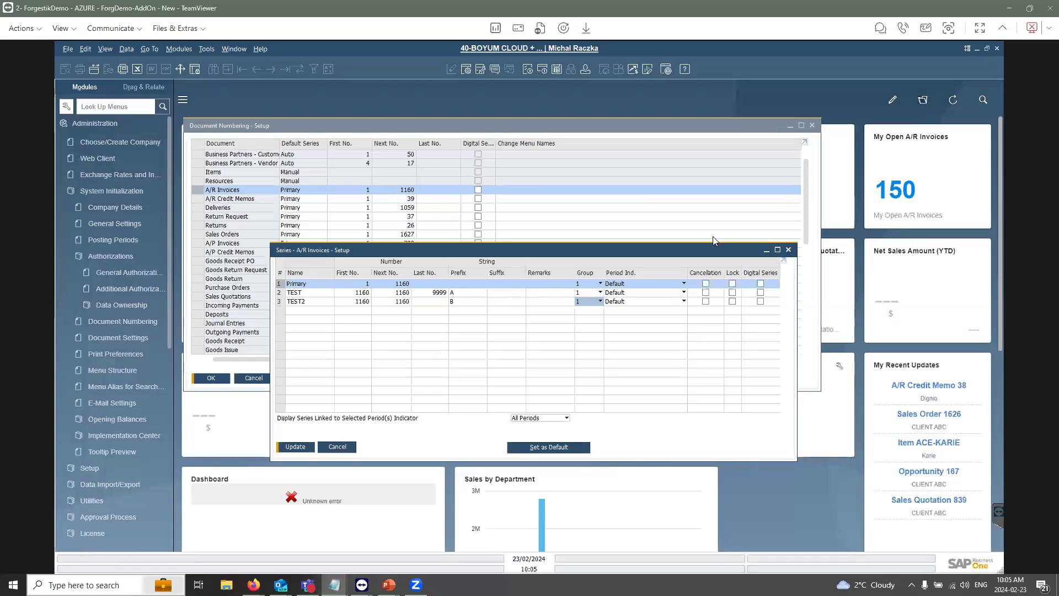
click(337, 449)
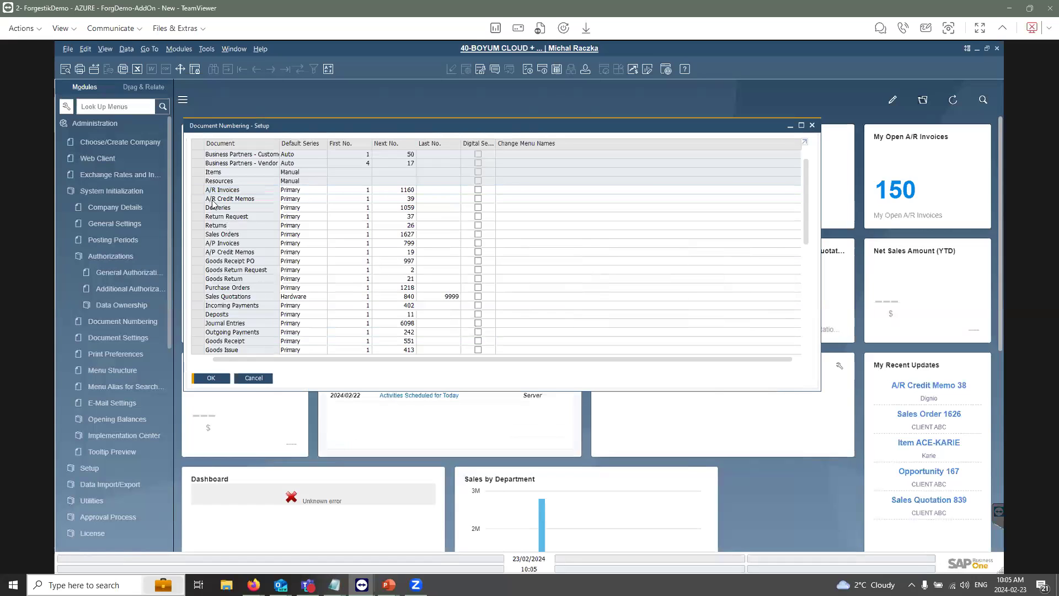
- Examine the numbering series of the customer business partners, including prefix and number of digits, and close the setup
double_click(200, 155)
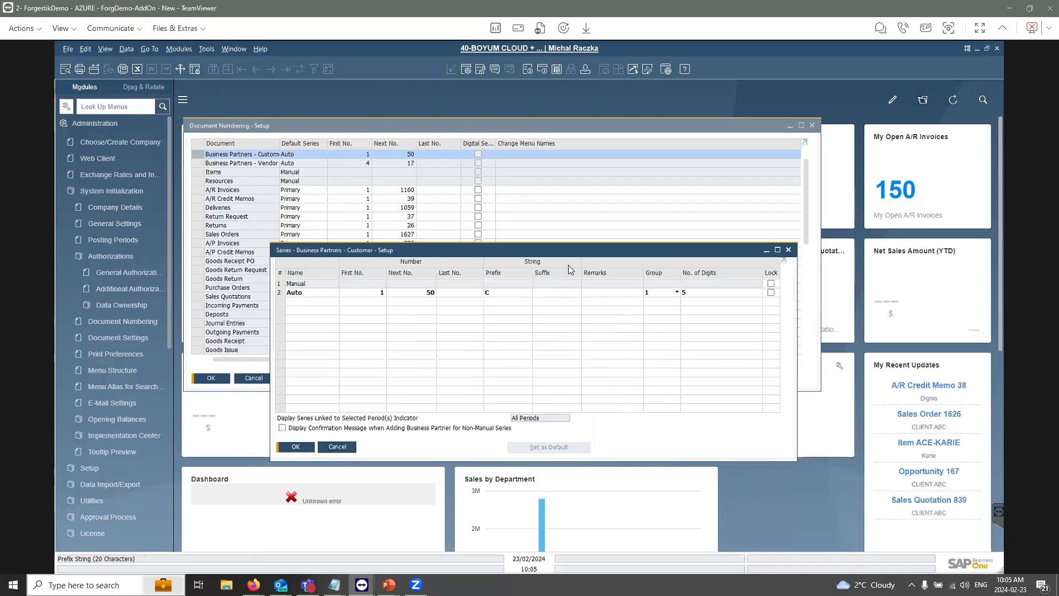
drag(579, 253, 517, 250)
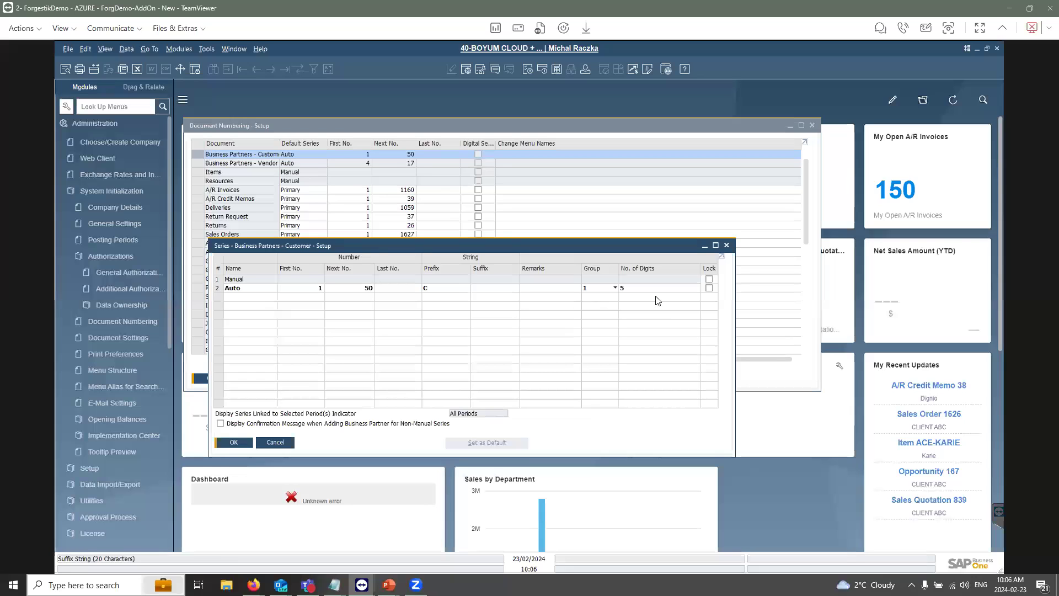
click(727, 246)
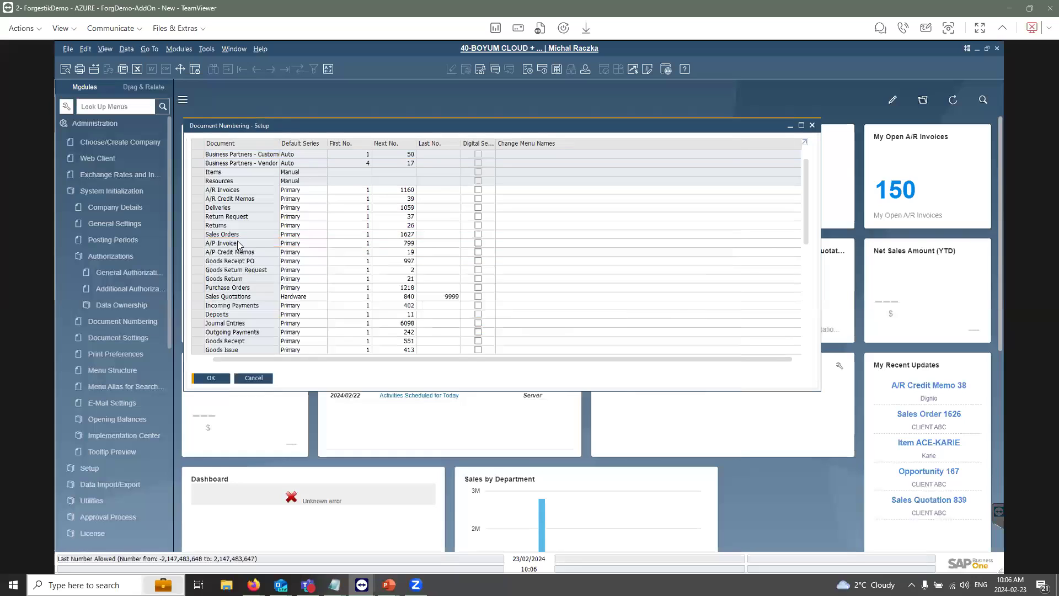
- Reopen the series setup for A/R Invoices and add a new row below the Primary series
double_click(199, 192)
drag(516, 248, 531, 238)
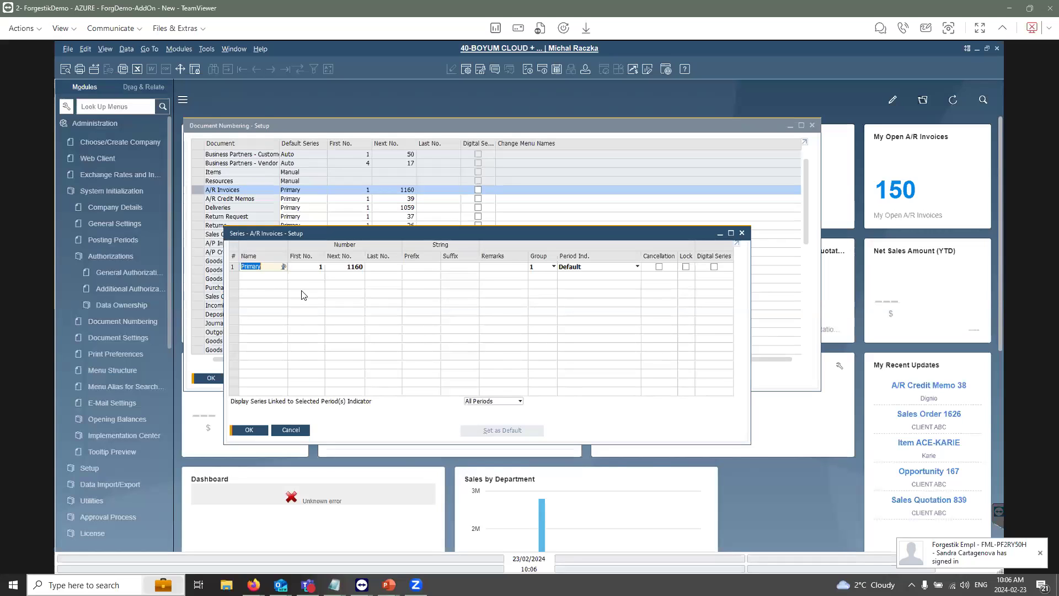
right_click(234, 273)
click(273, 307)
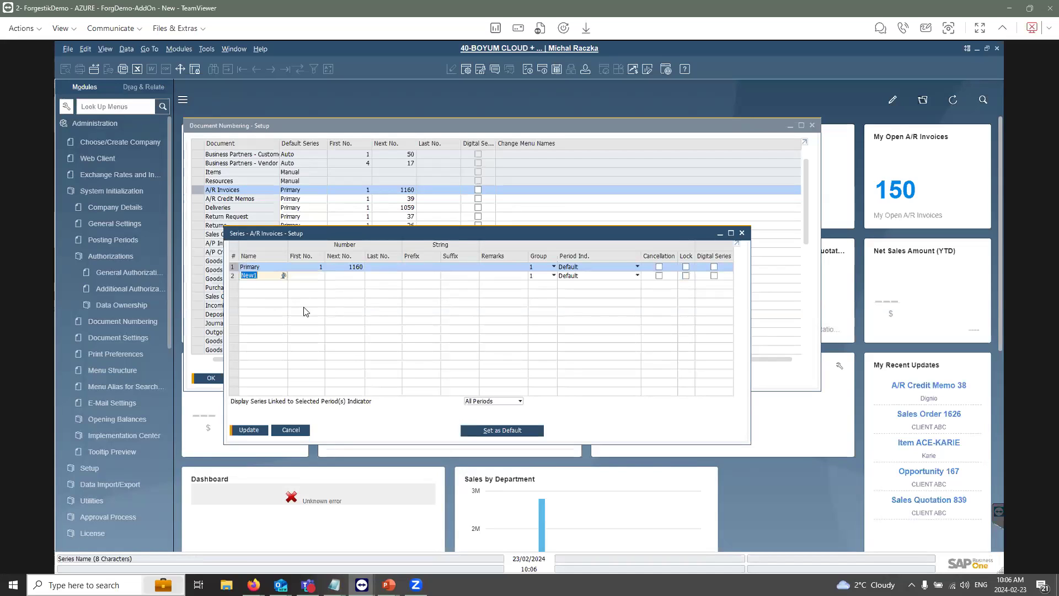
- Name the new series with a person's first name, numbered from 2000 to 5000 with the prefix B
text(B)
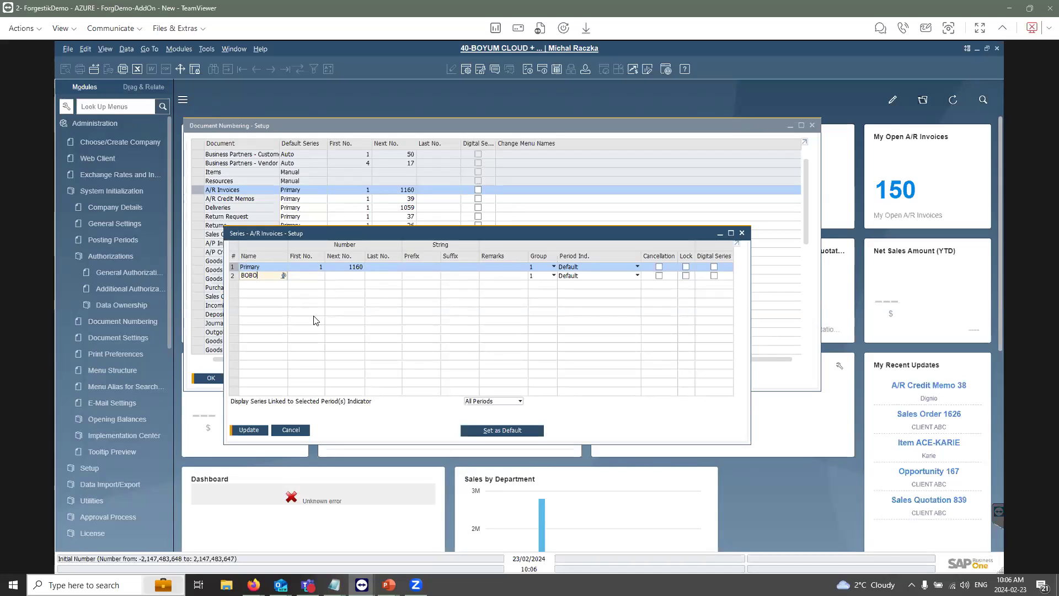
text(OBO)
key(BackSpace)
key(Tab)
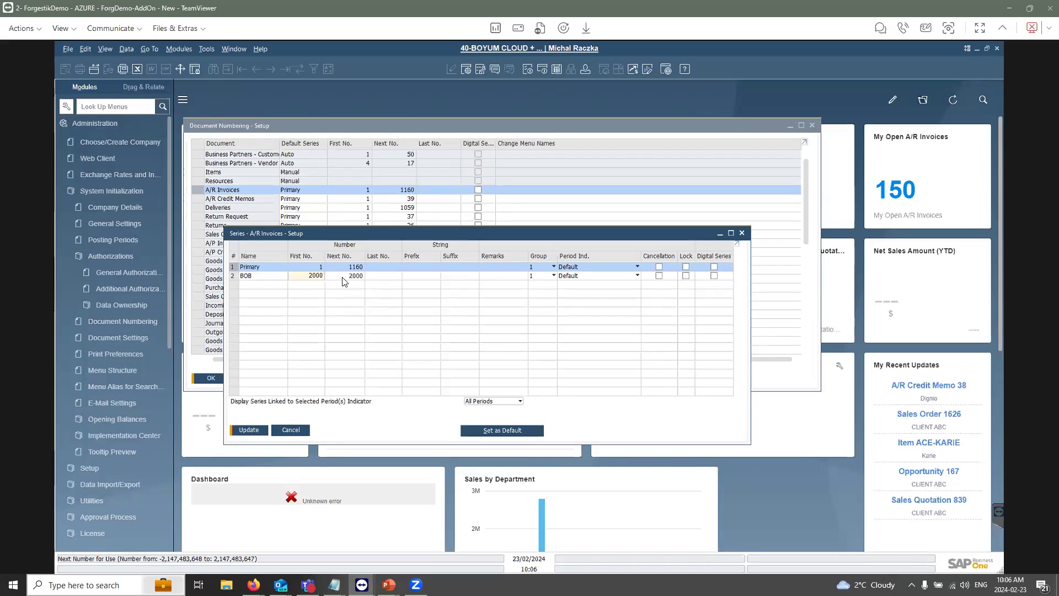
click(385, 277)
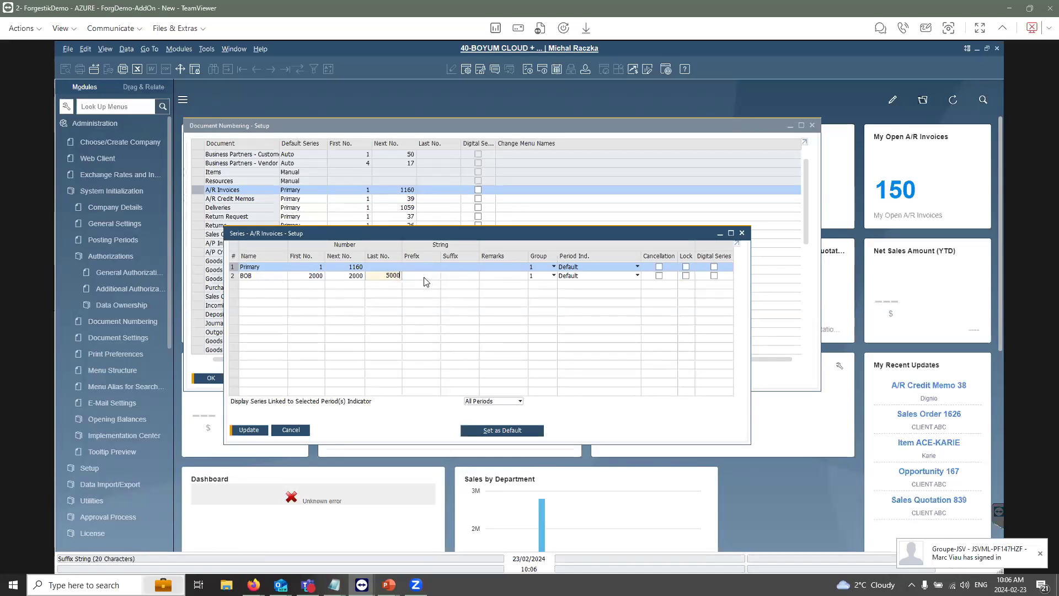
key(Tab)
text(B)
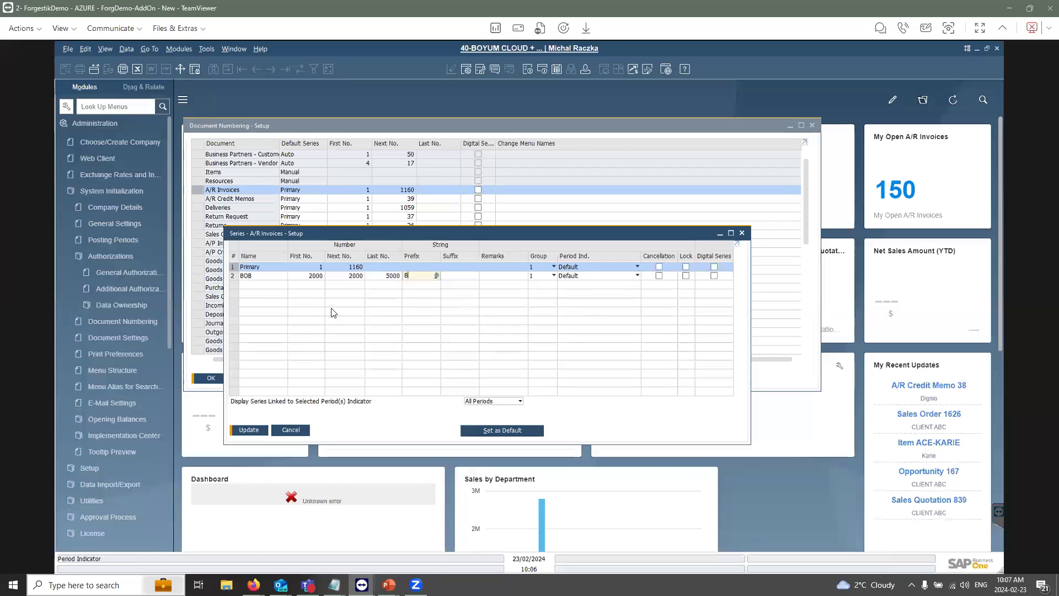
- Add a third series named with another person's first name, numbered from 5001 to 10000 with the prefix K
click(246, 275)
right_click(243, 279)
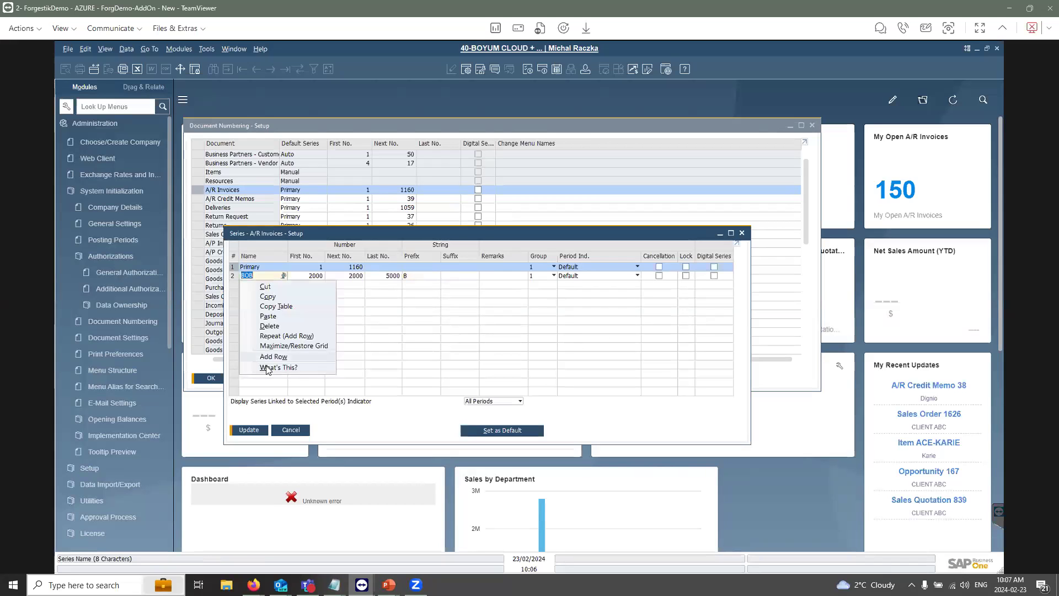
click(276, 357)
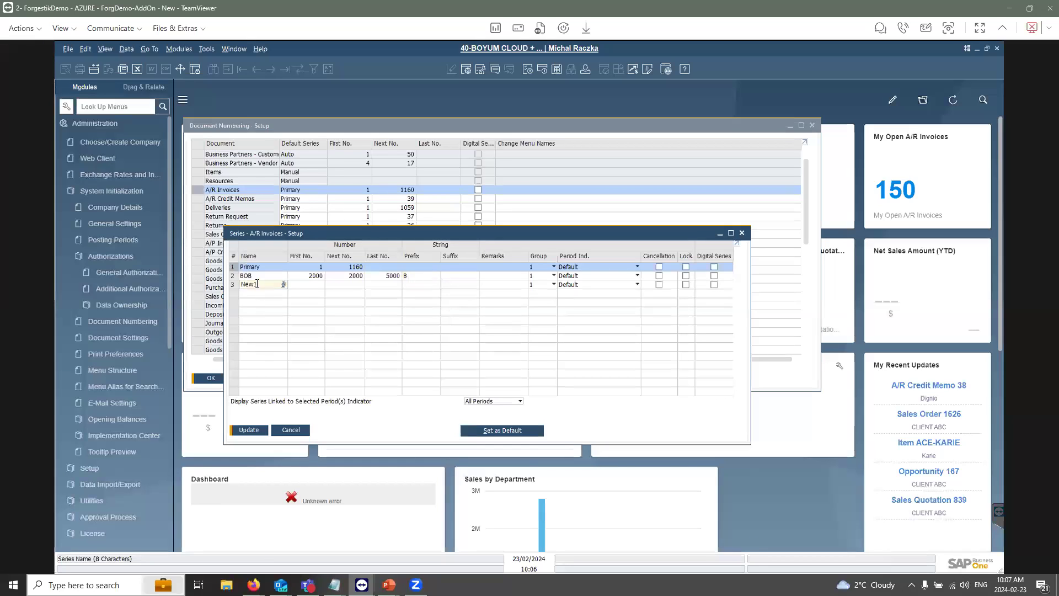
text(Karine)
key(Tab)
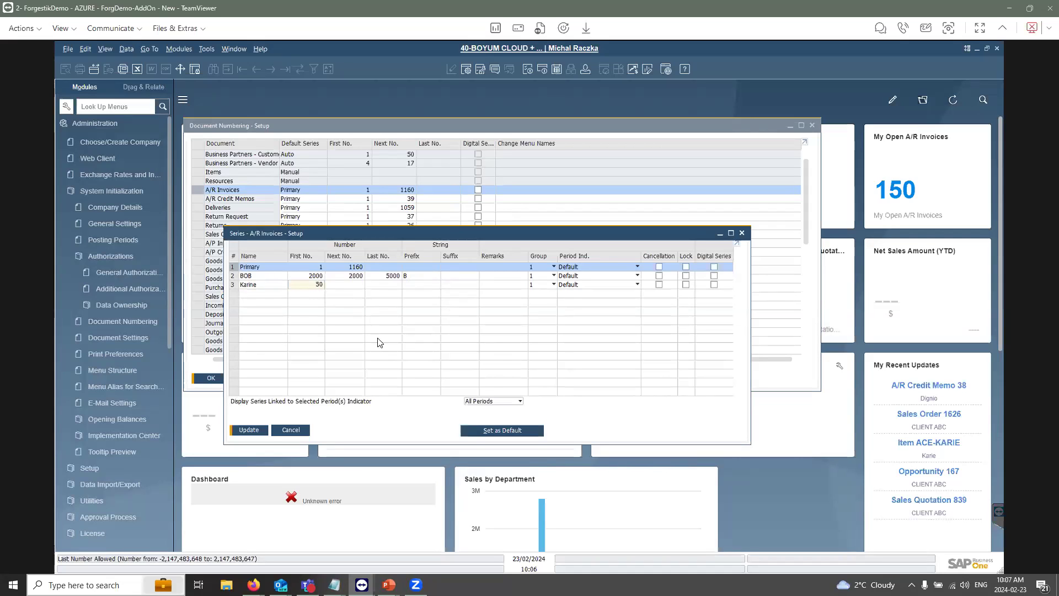
key(Tab)
text(1)
key(Tab)
click(453, 284)
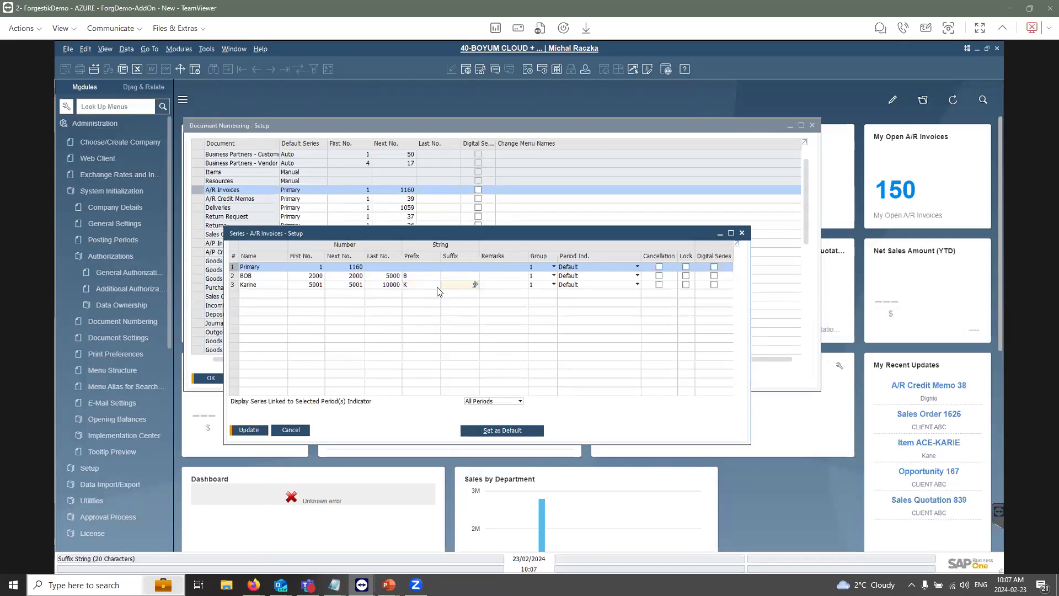
right_click(233, 277)
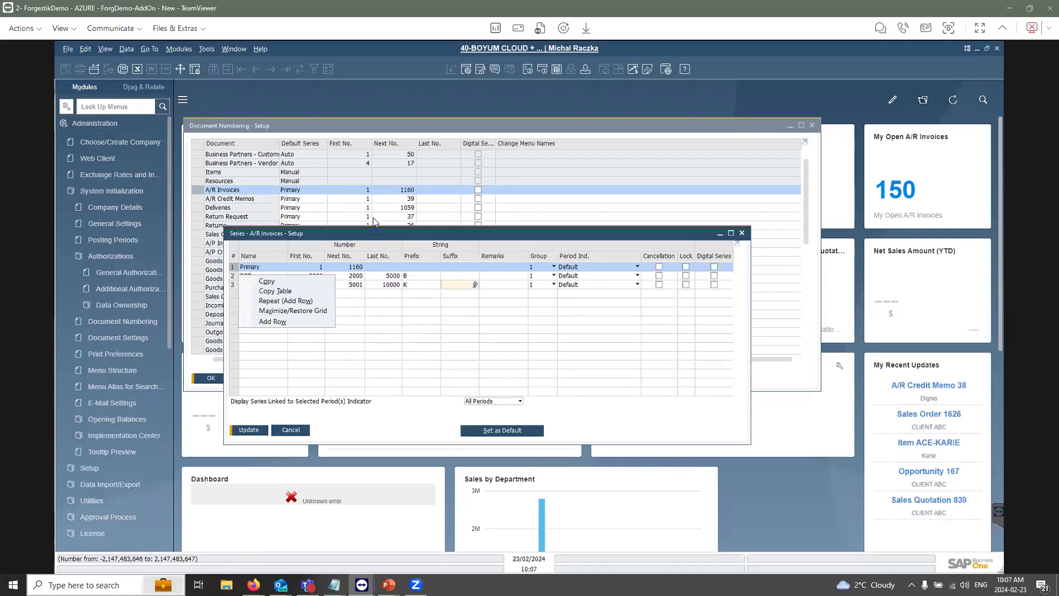
- Delete the two added series below Primary in the A/R Invoices series setup
click(248, 280)
click(252, 261)
click(270, 262)
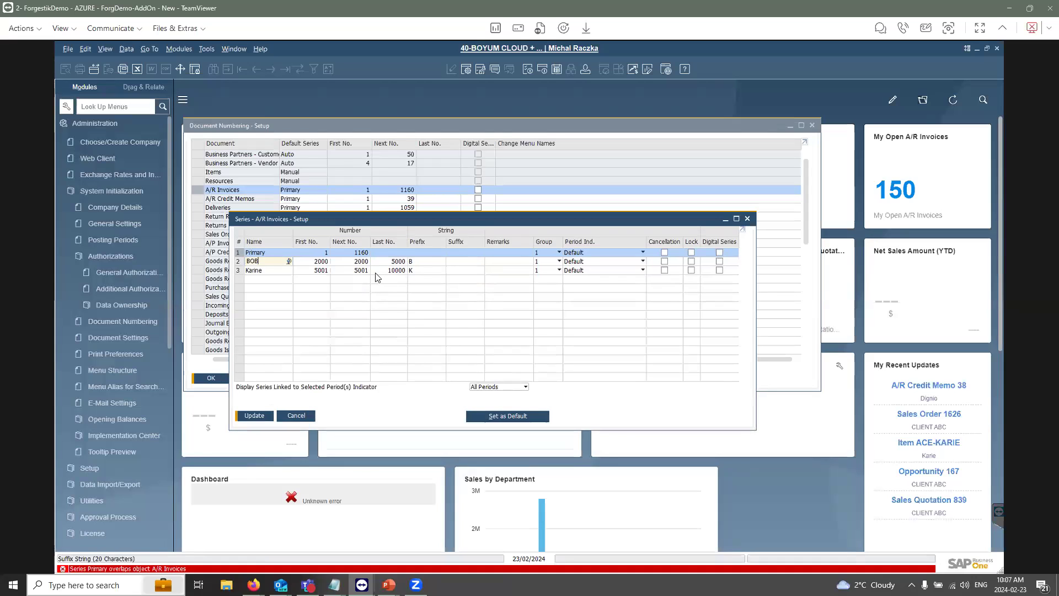
drag(405, 219, 666, 272)
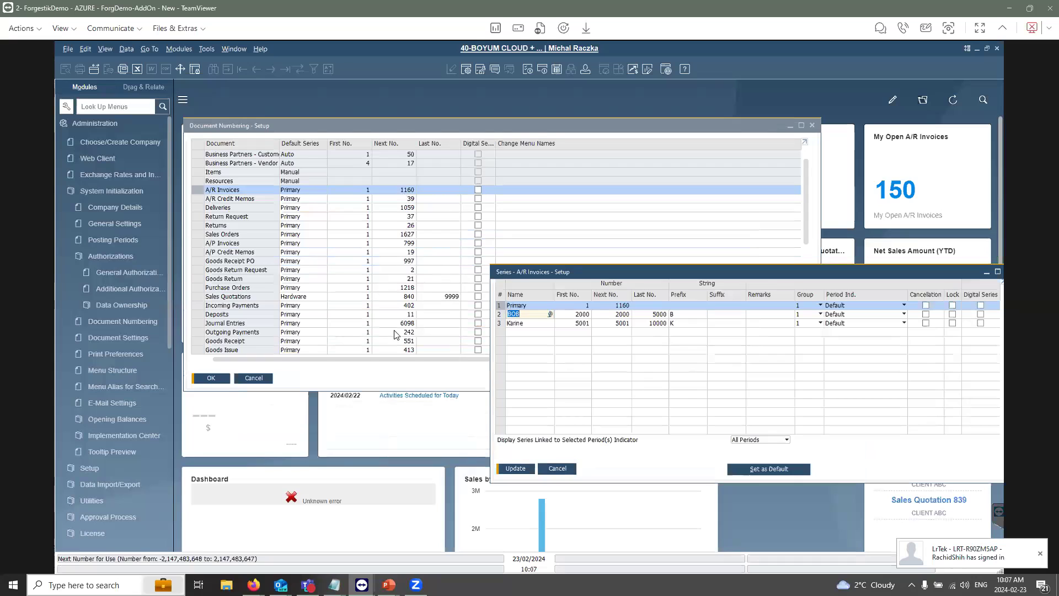
drag(616, 274, 399, 270)
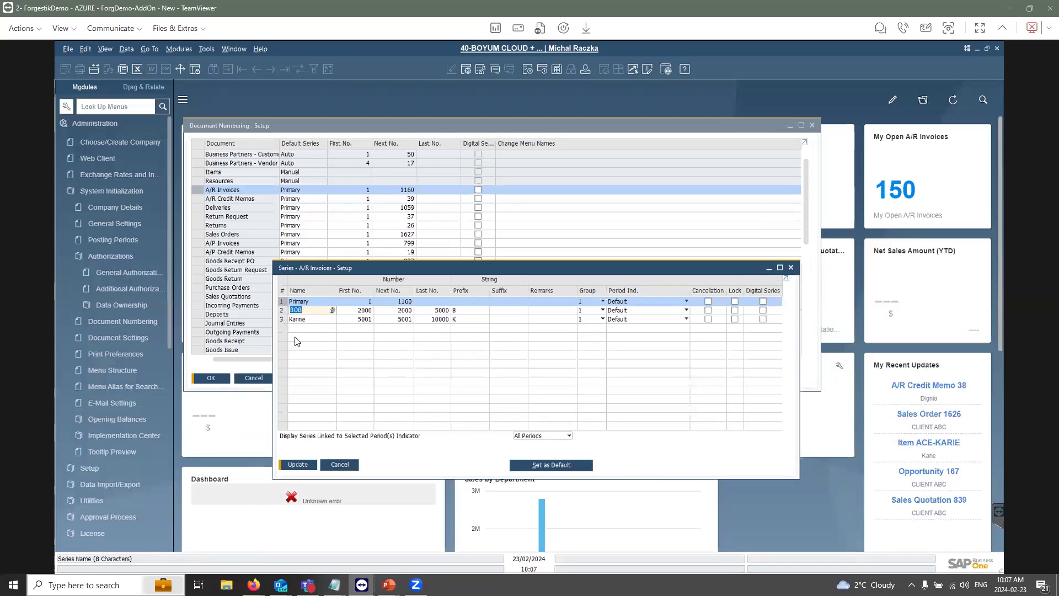
right_click(284, 310)
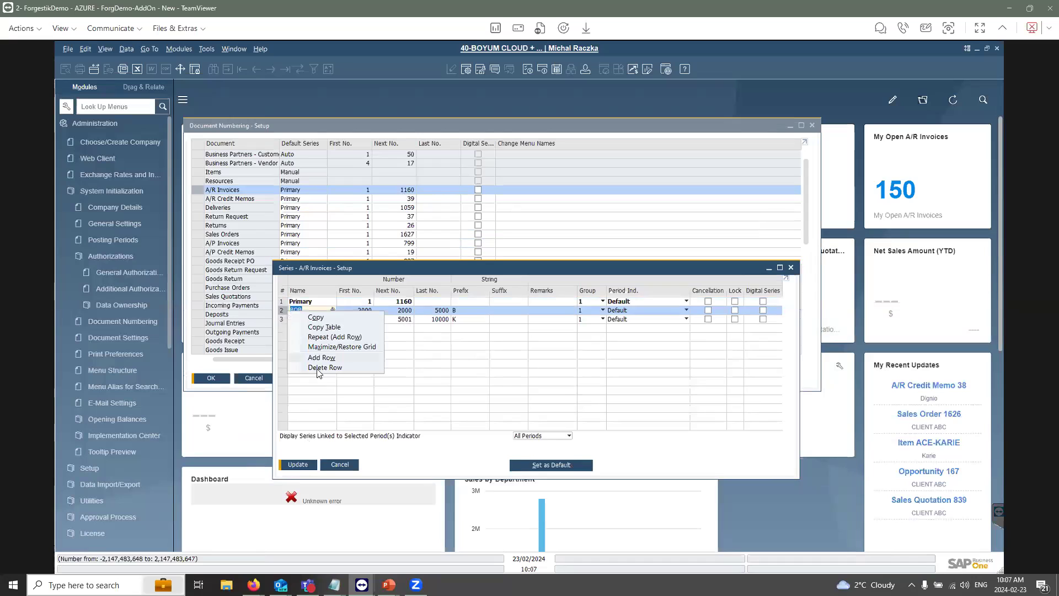
click(320, 368)
right_click(285, 311)
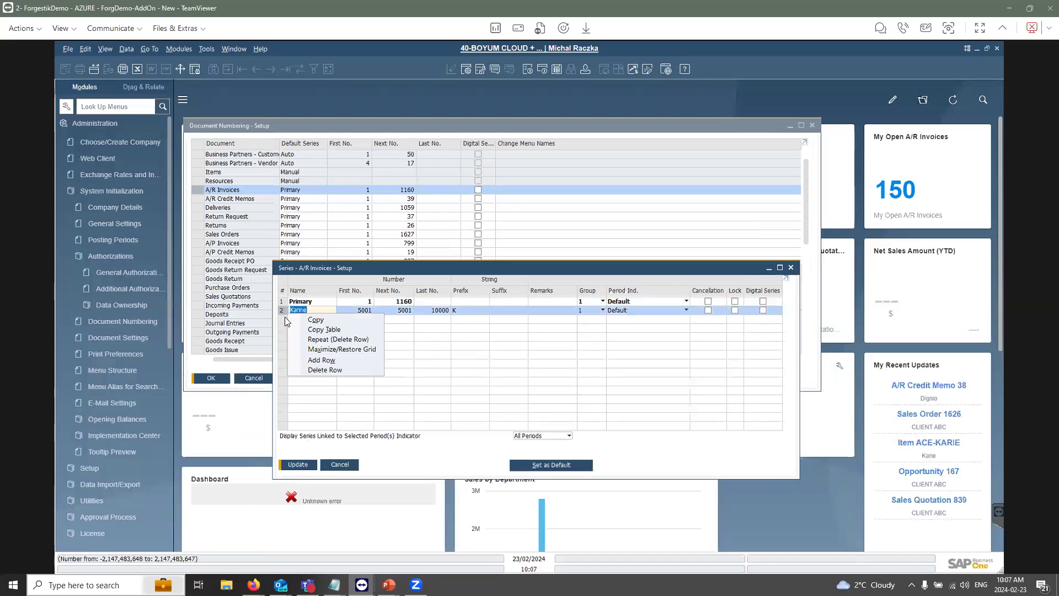
click(325, 369)
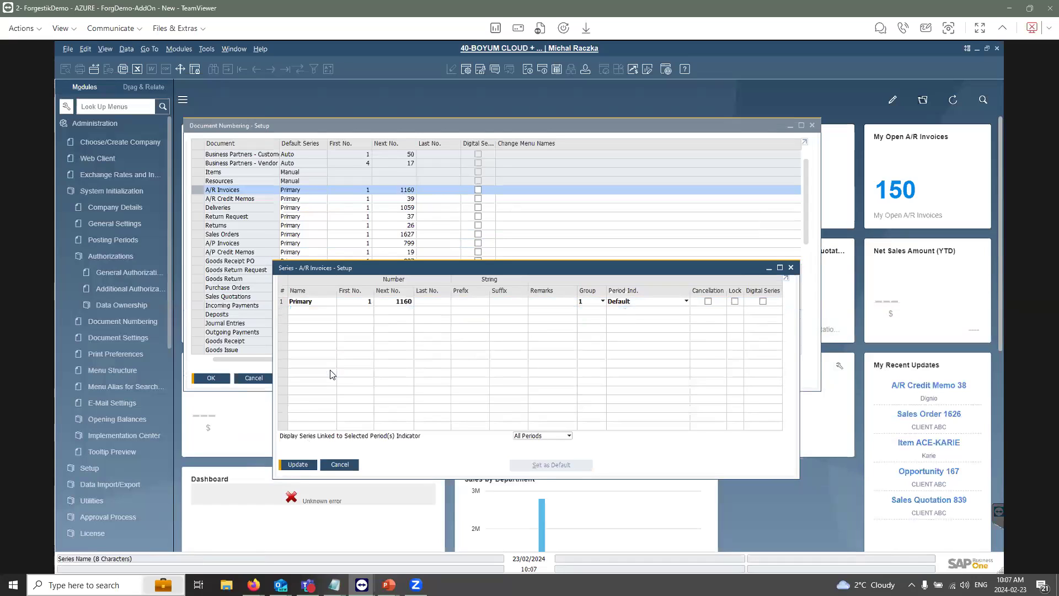
- Examine the user scopes available for making the Primary series the default, and close the A/R Invoices series setup without saving
click(282, 301)
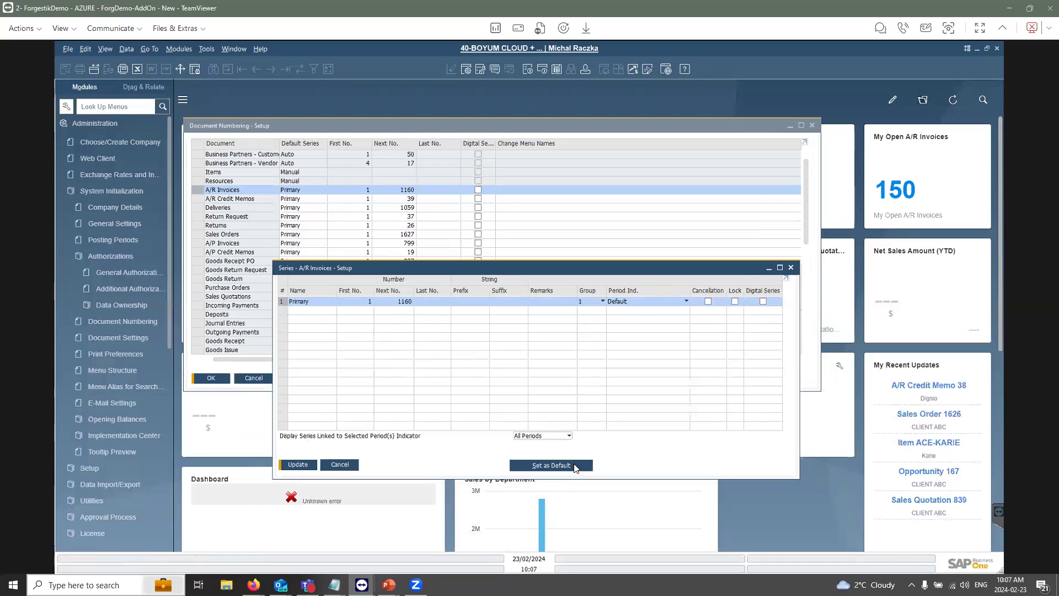
click(552, 465)
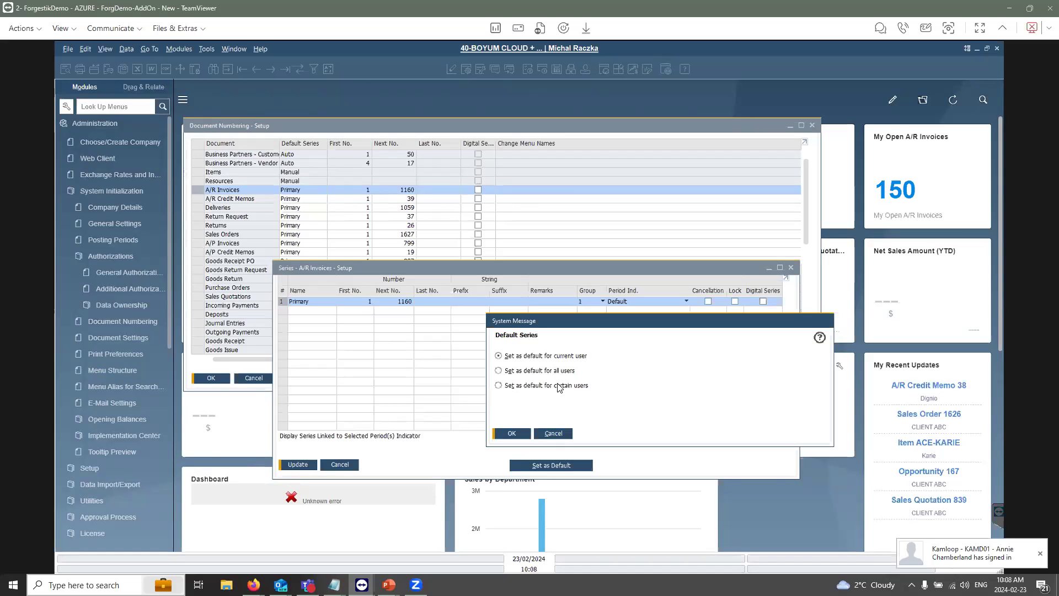
click(553, 433)
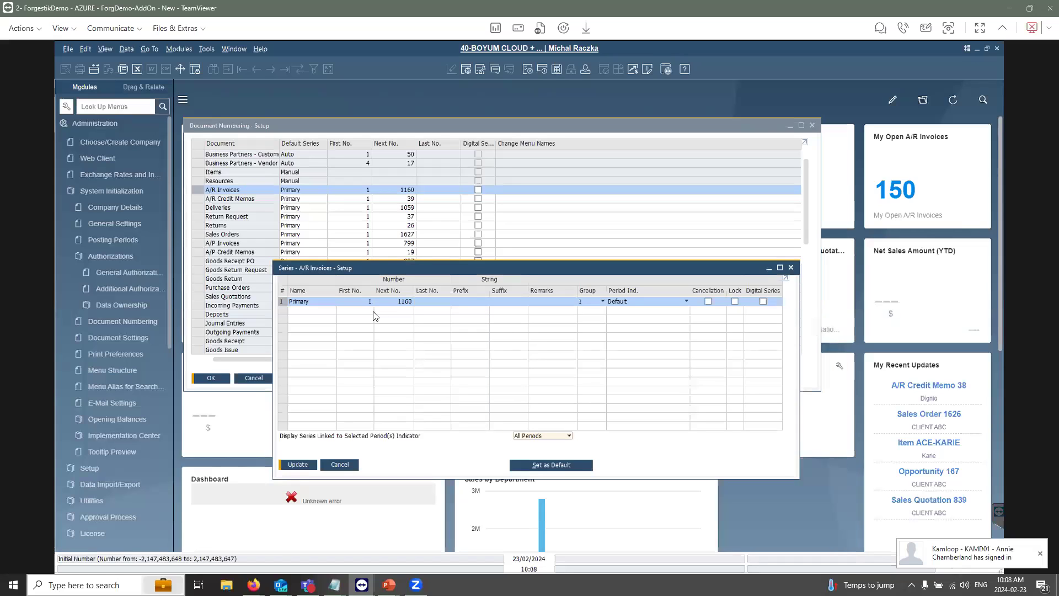
click(340, 465)
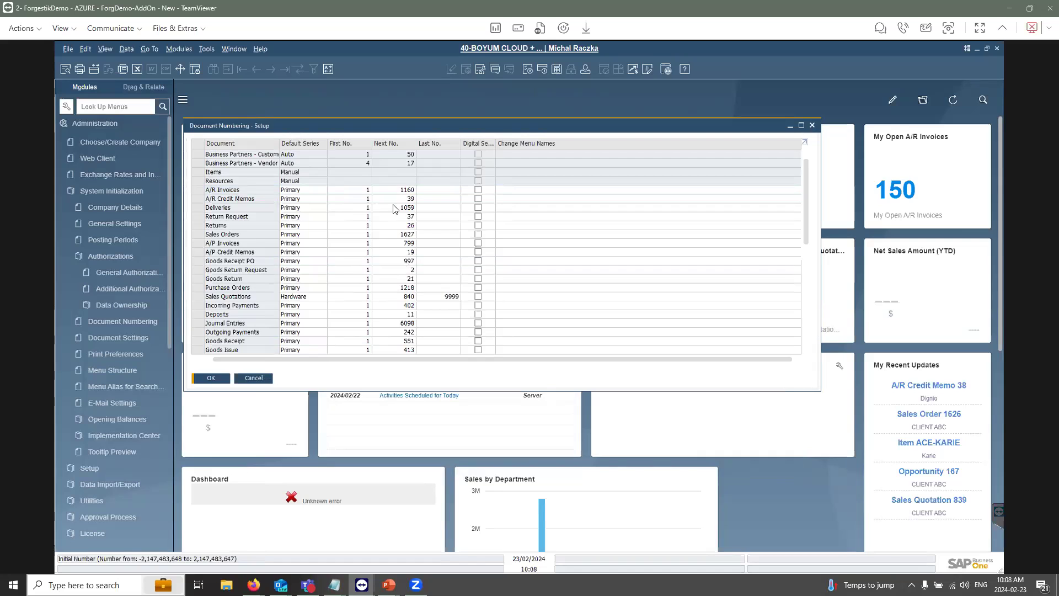
- Look through the document types, check the series setup for Returns, and close the document numbering setup
scroll(394, 212, down, 2)
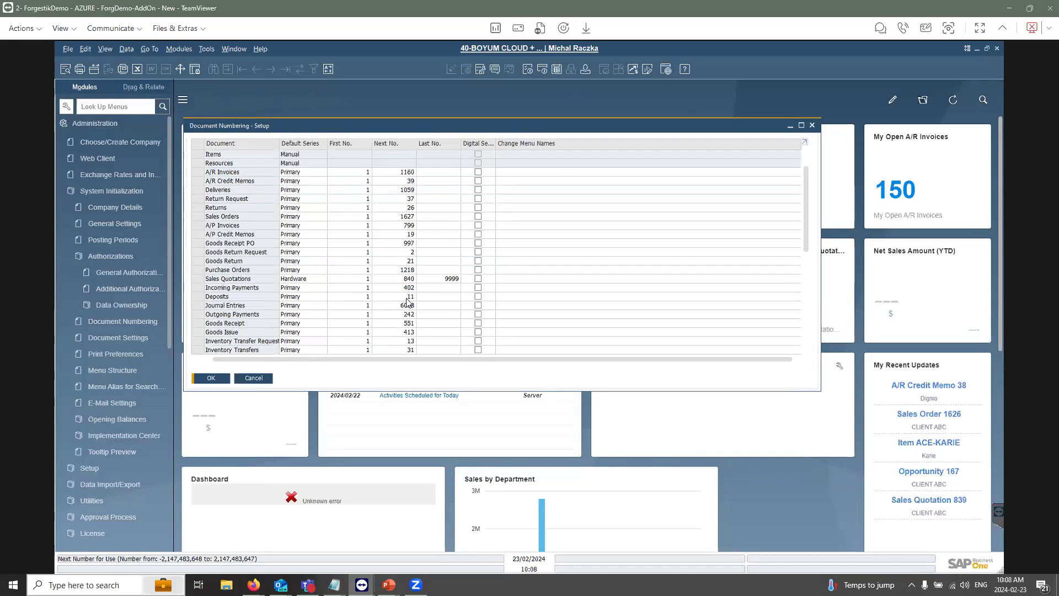
scroll(407, 302, down, 2)
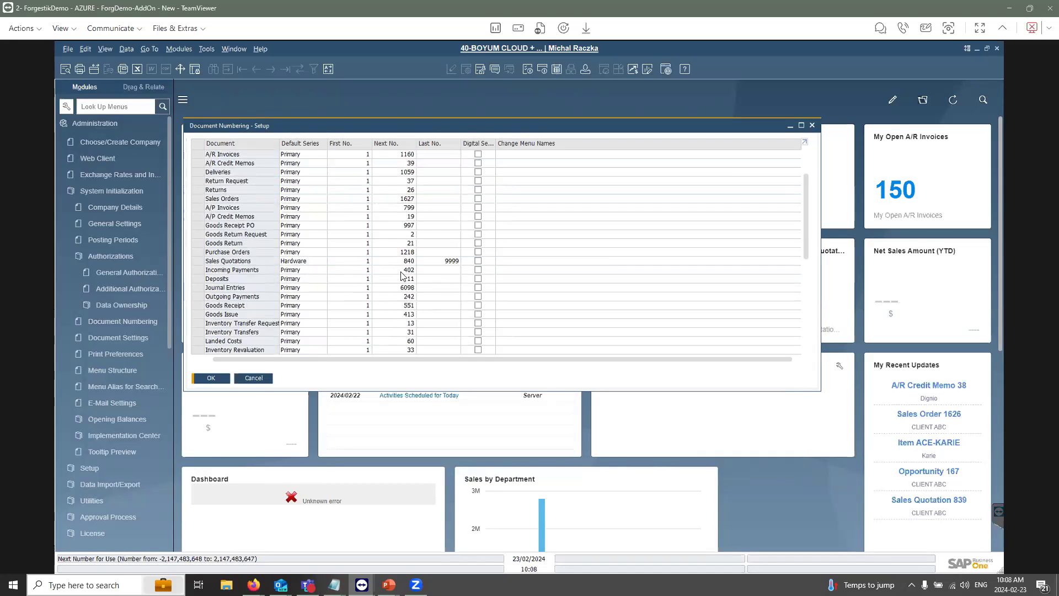
scroll(401, 276, down, 2)
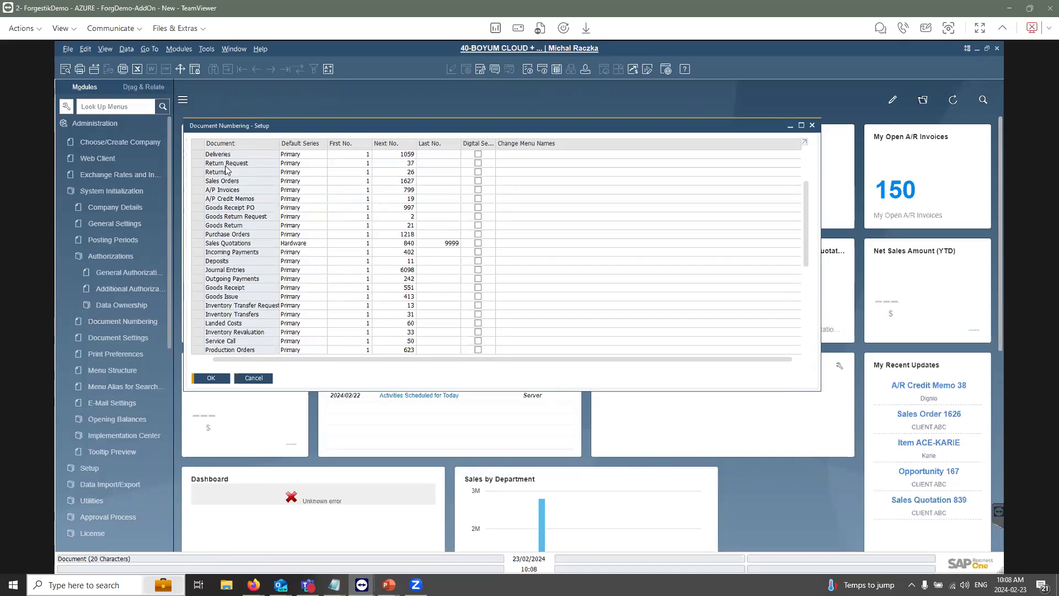
double_click(201, 172)
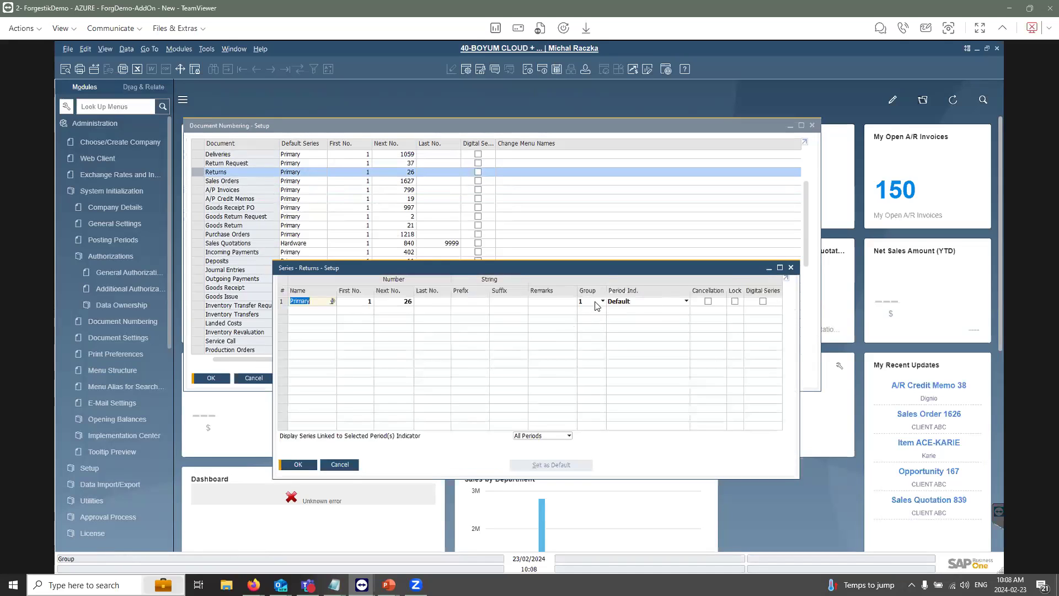
click(792, 268)
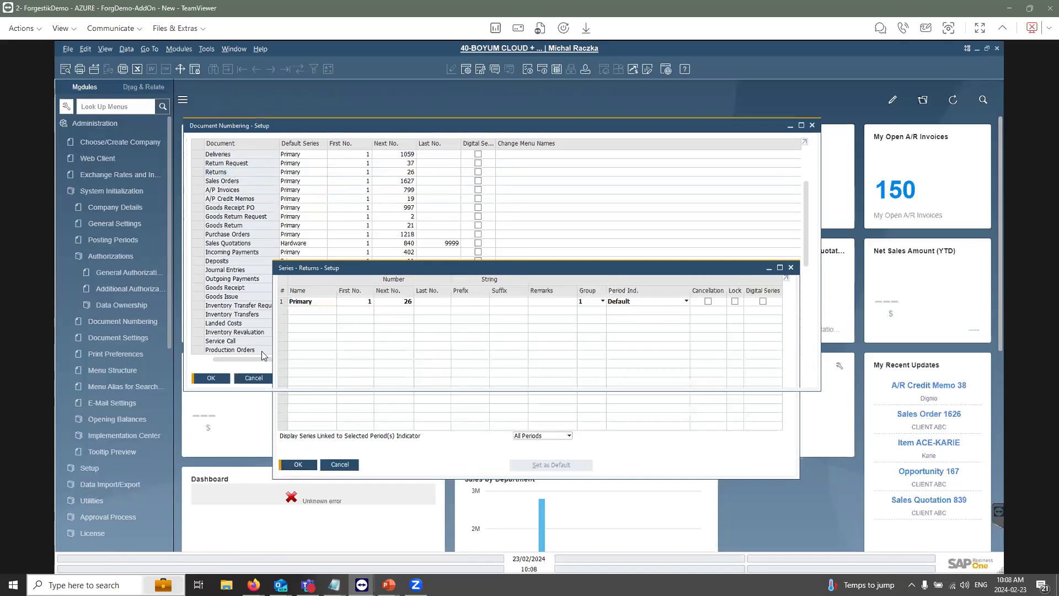
click(254, 378)
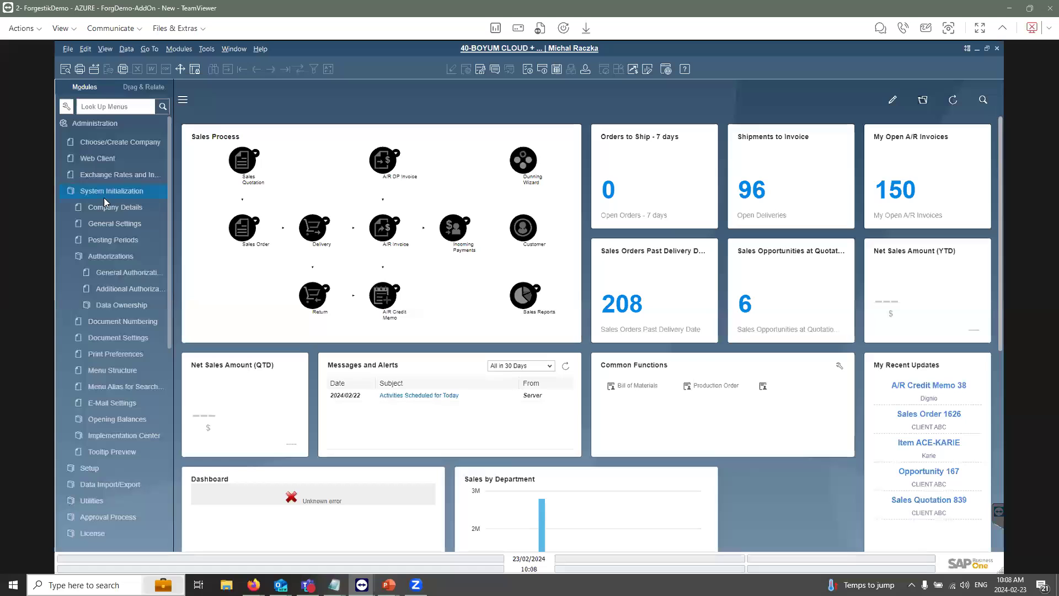
- Examine the Numbering Series group authorizations under Administration, System Initialization for the user listed above BoyumCloud, and close the general authorizations
click(124, 274)
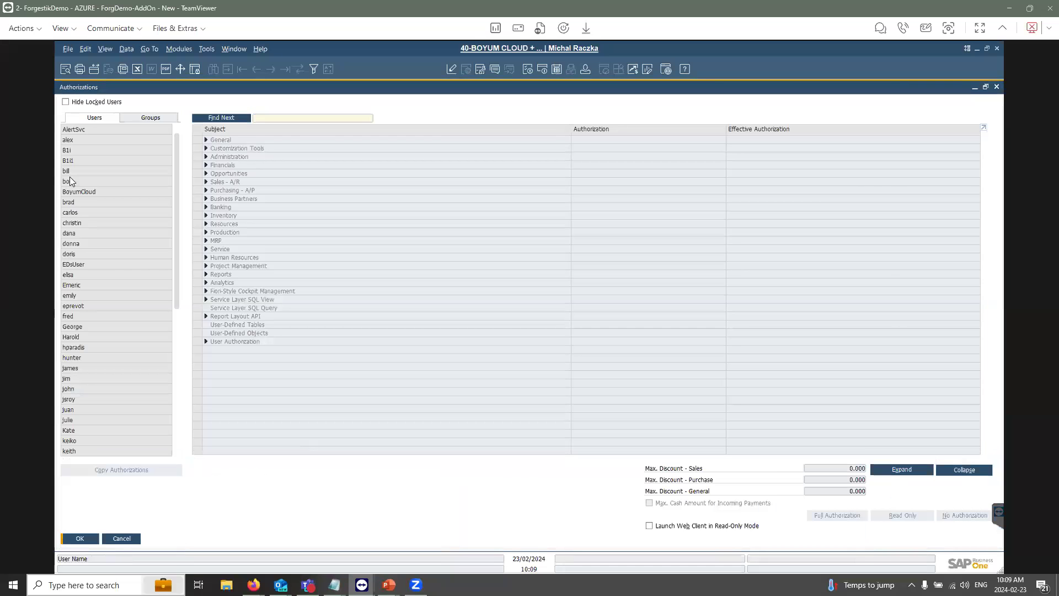
click(80, 181)
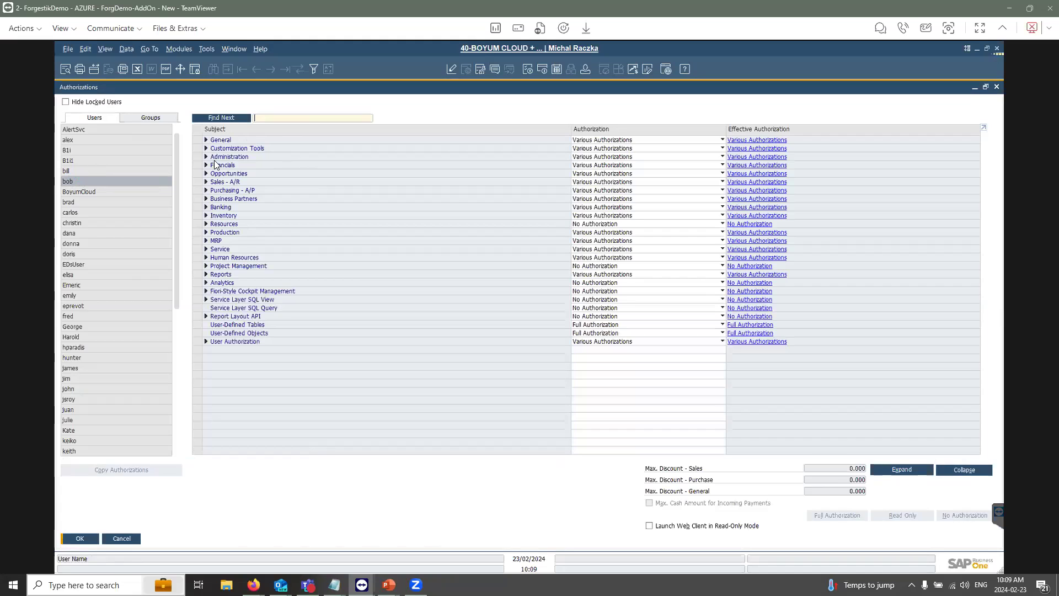
click(206, 157)
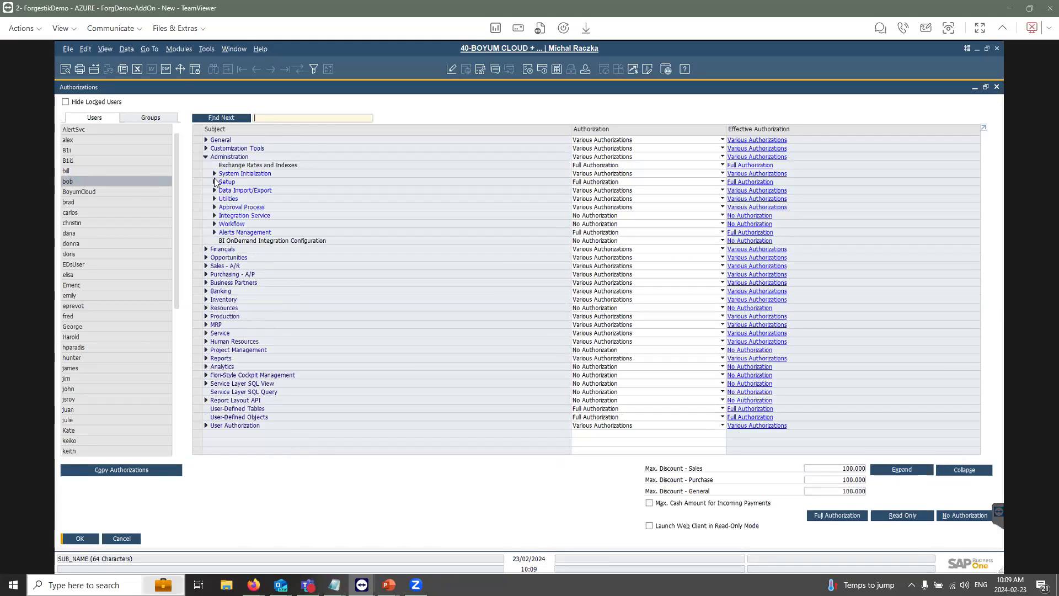
click(215, 174)
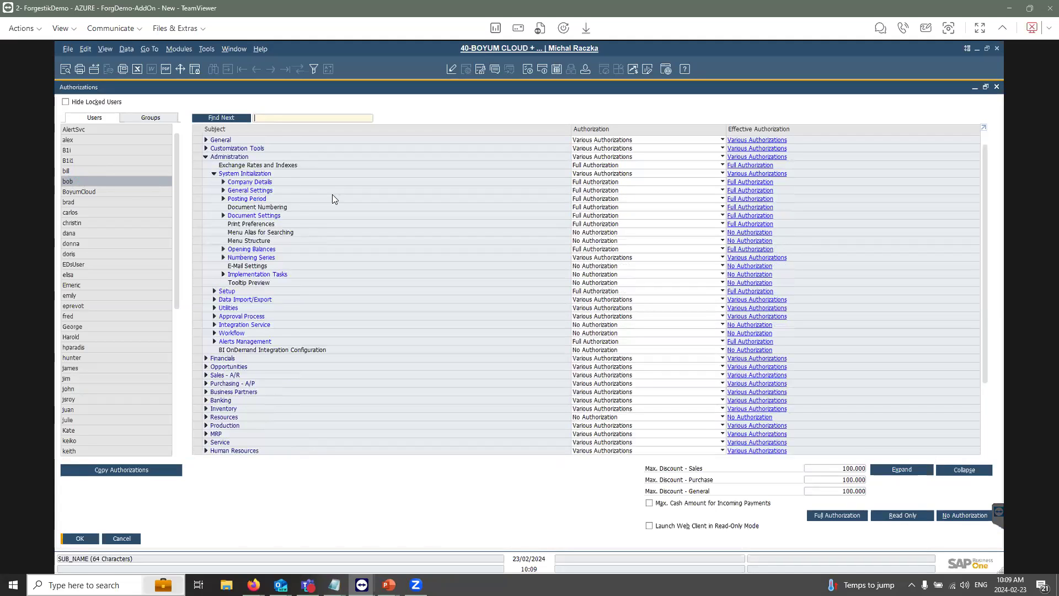
click(223, 258)
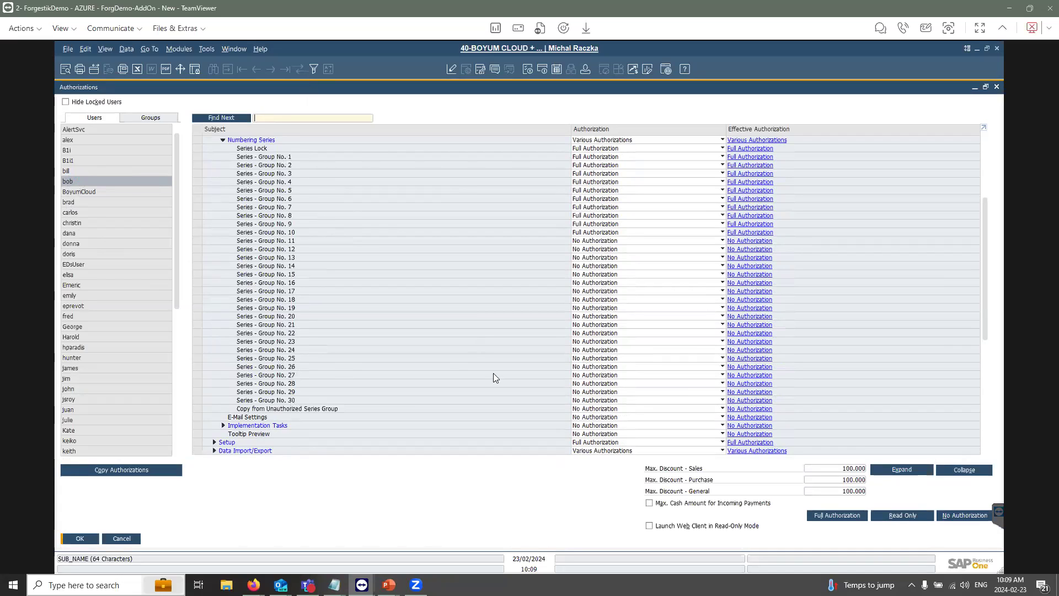
click(616, 393)
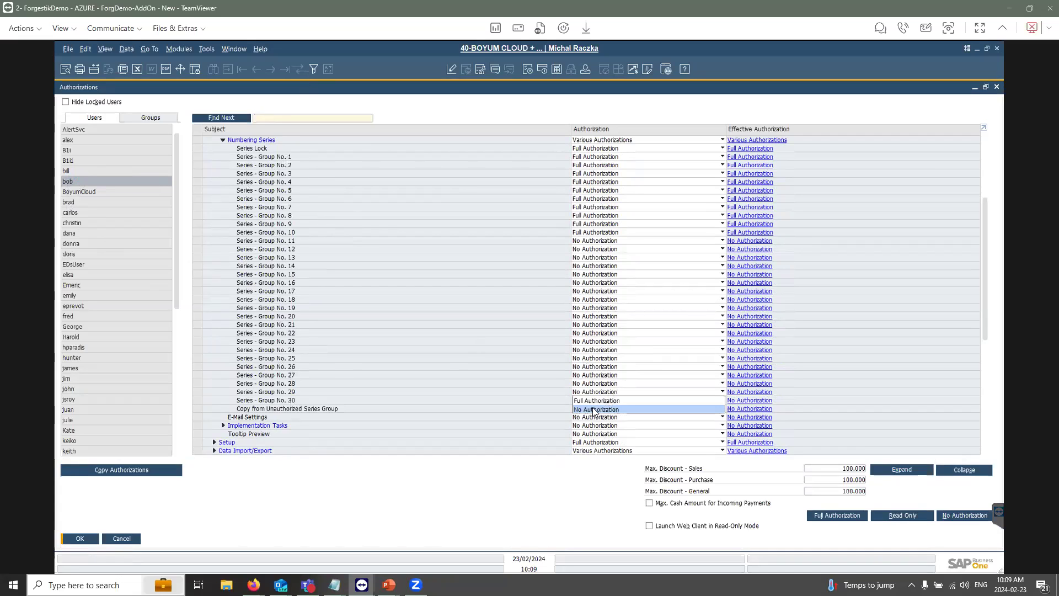
key(Escape)
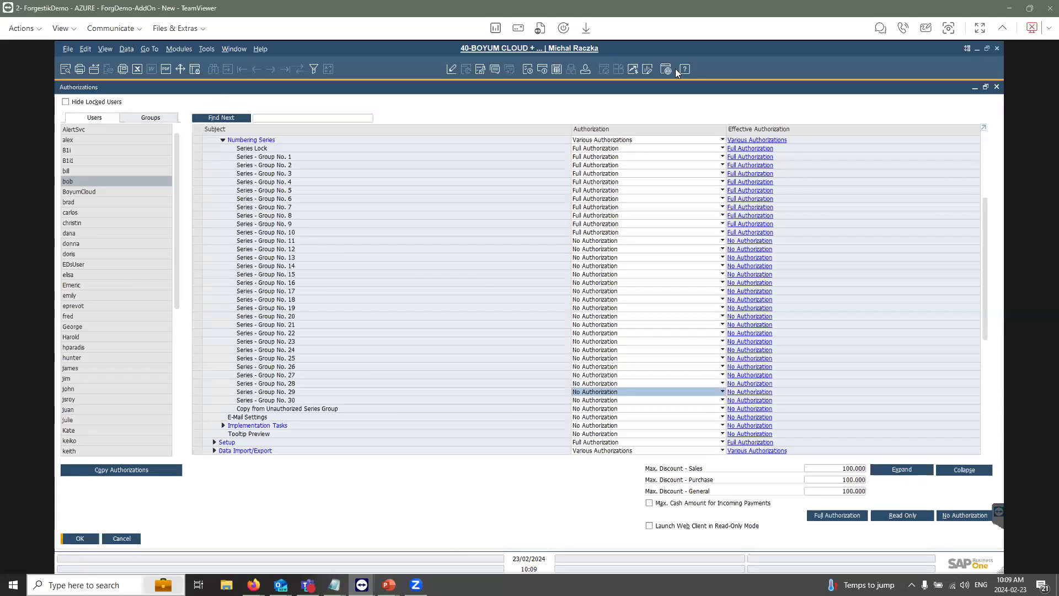
click(998, 88)
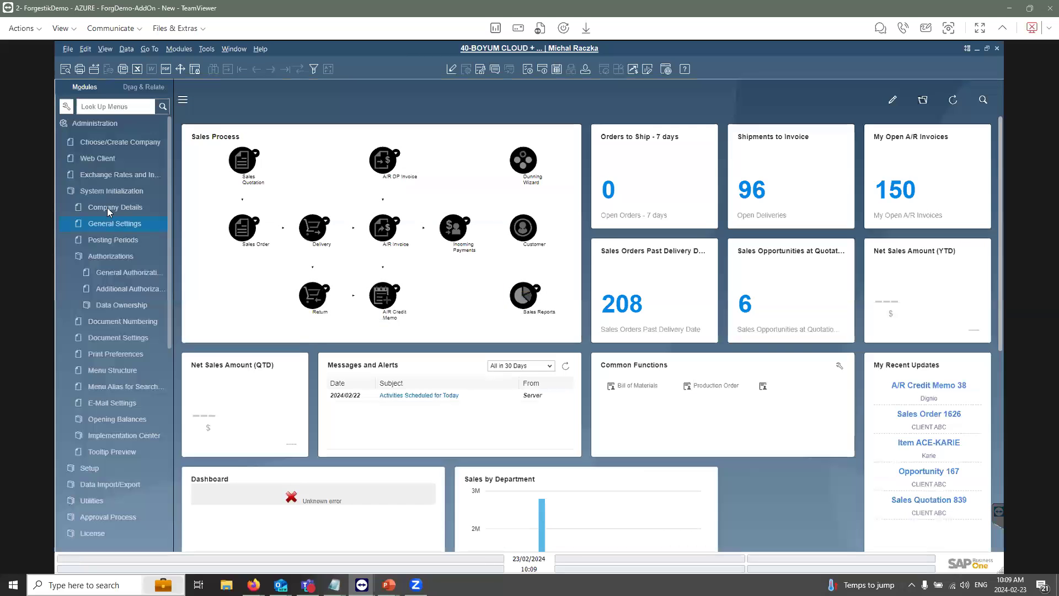
- Open the A/P Invoices series setup from document numbering and add a new row below the Primary series
click(120, 257)
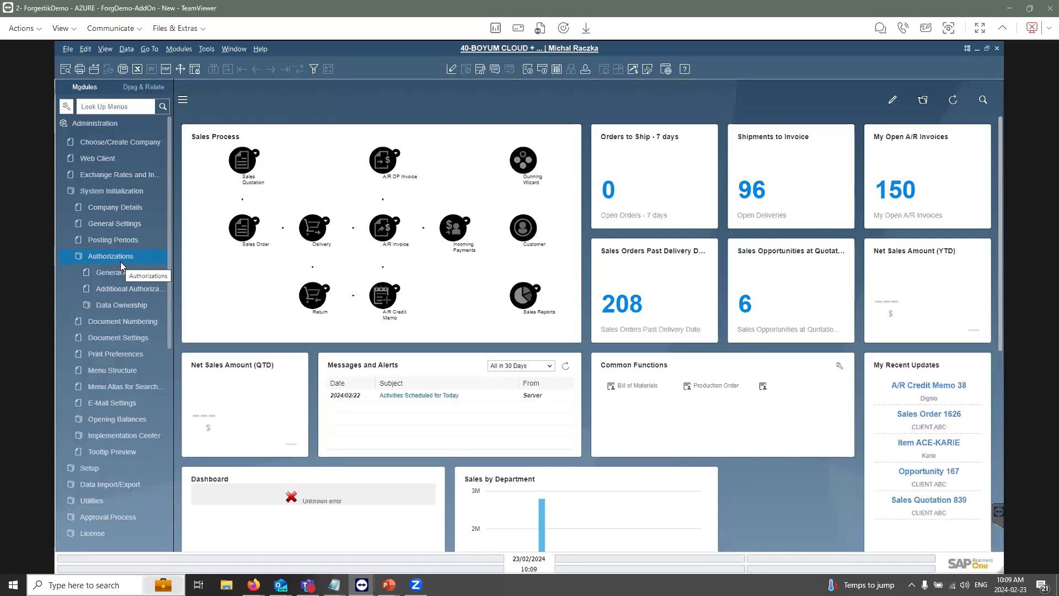
click(122, 241)
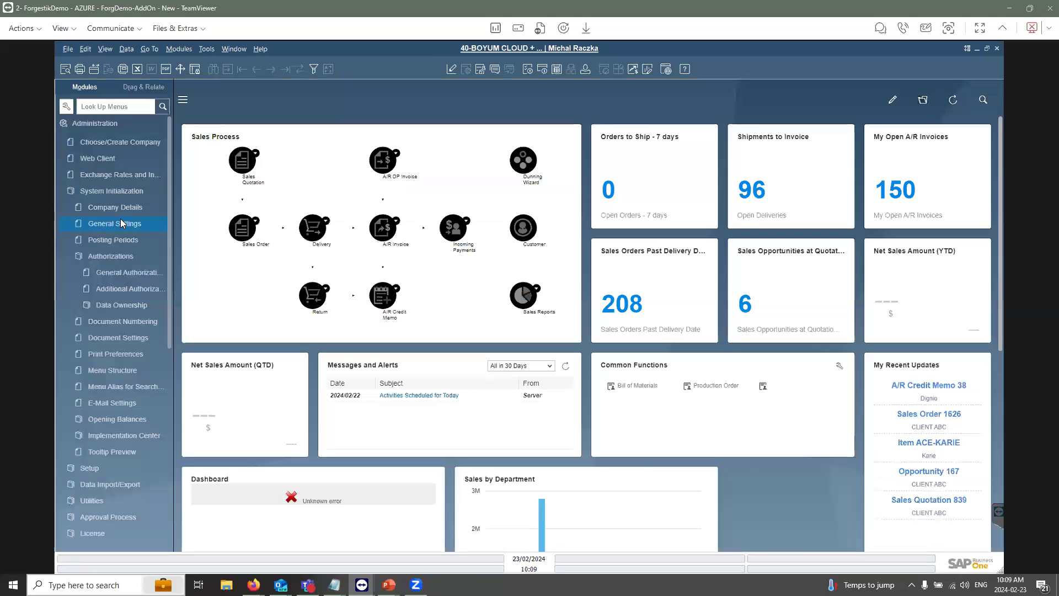
click(134, 323)
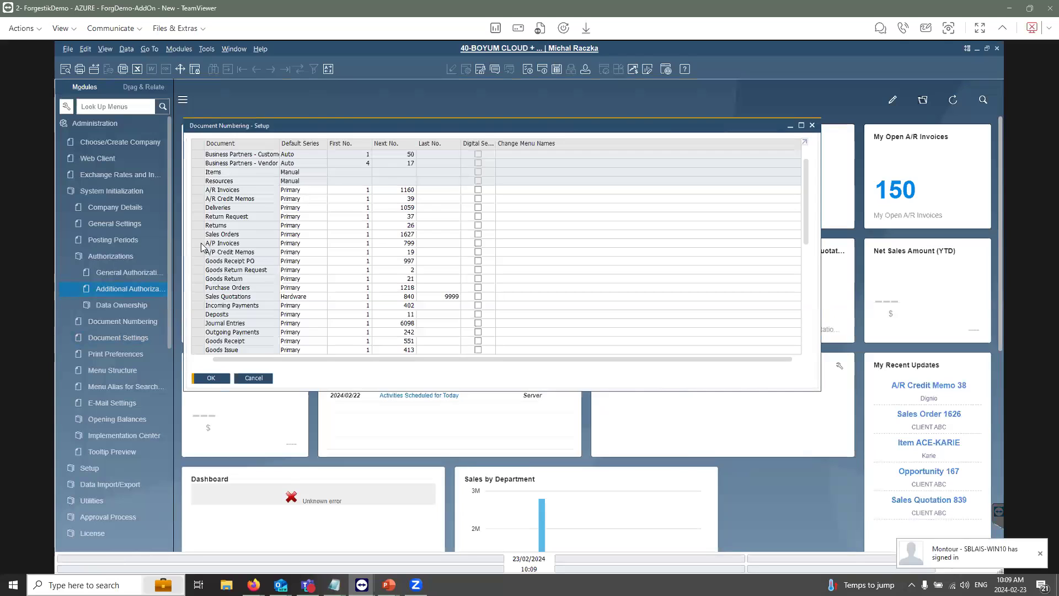
double_click(195, 241)
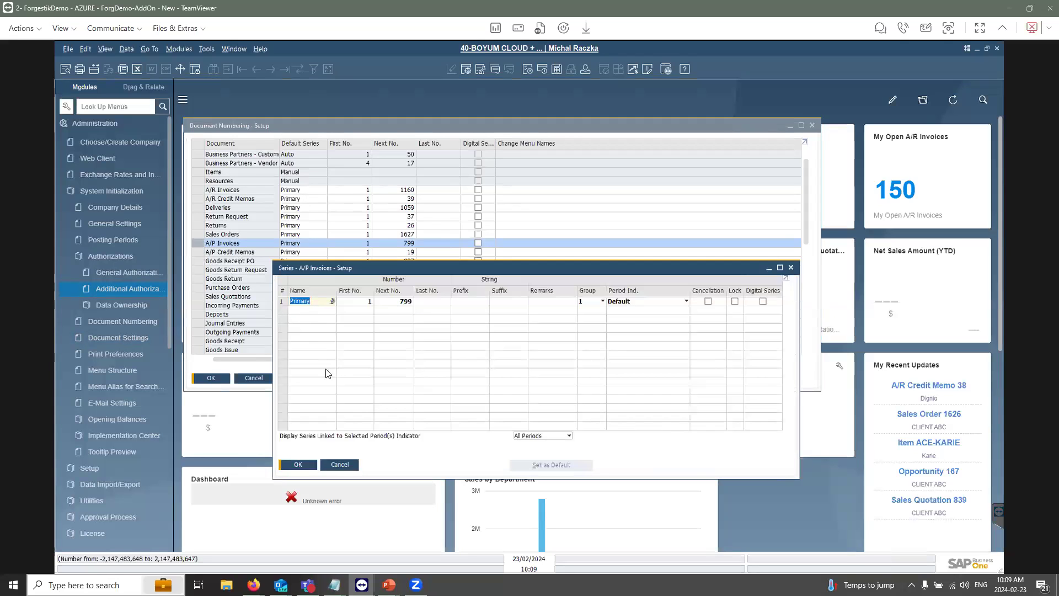
right_click(283, 304)
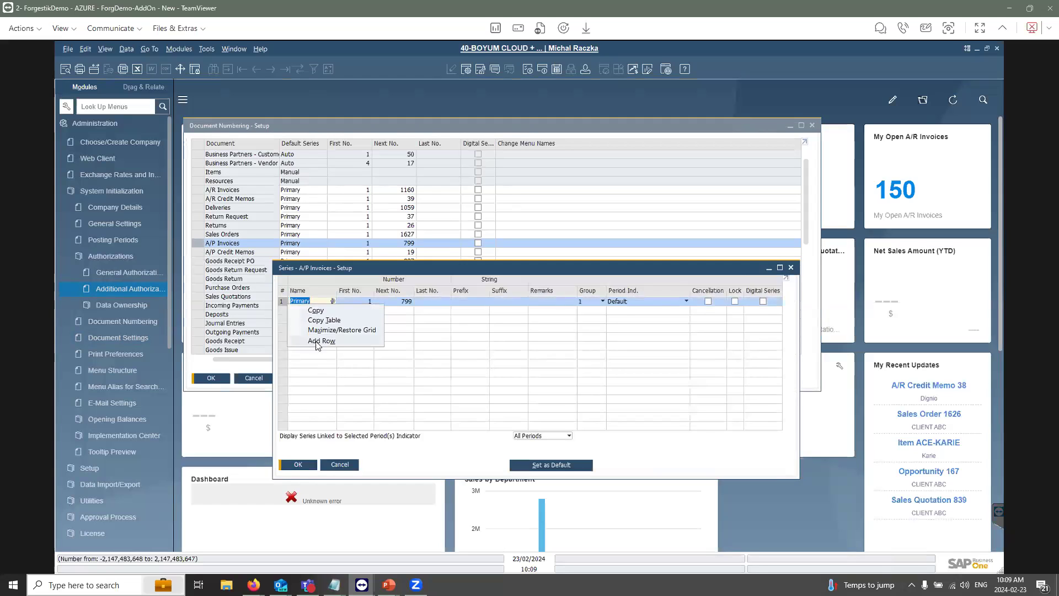
click(322, 341)
- Name the new A/P Invoices series Paie, with first number 10000 and the prefix P
text(Pale)
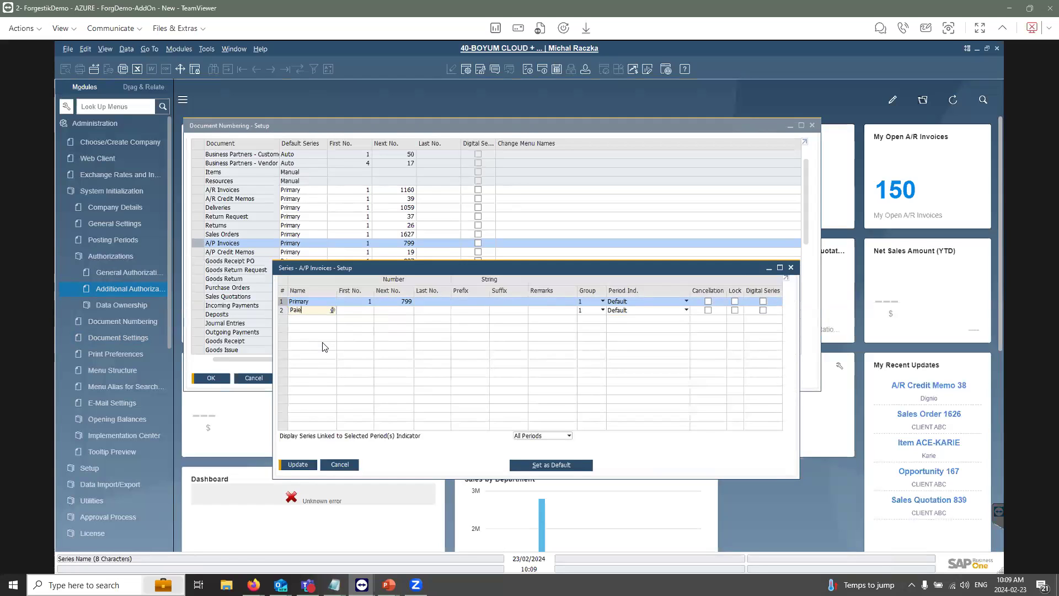
key(Tab)
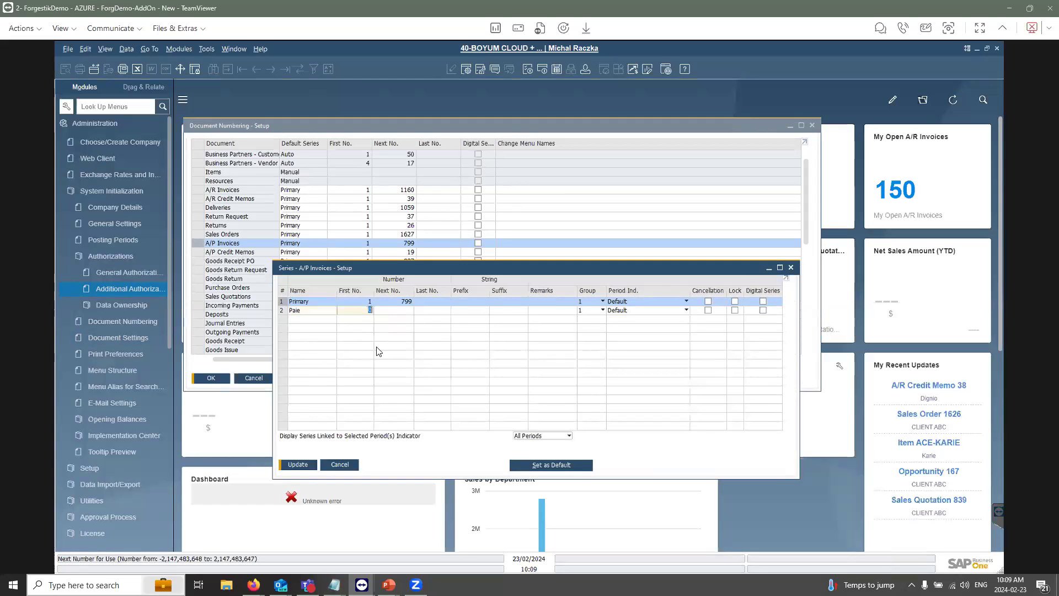
text(10000)
key(Tab)
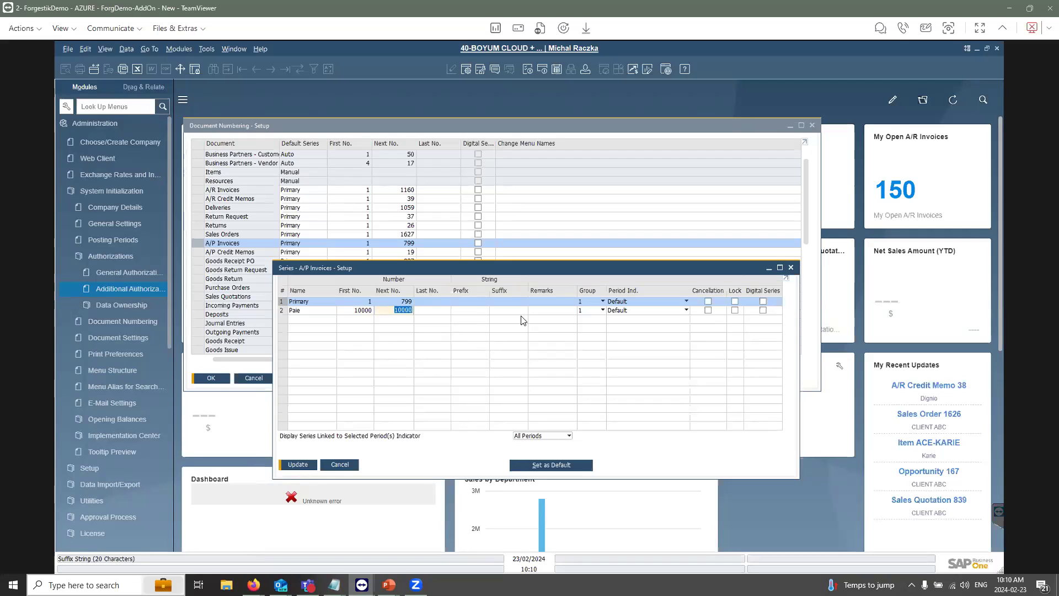
click(464, 310)
key(Tab)
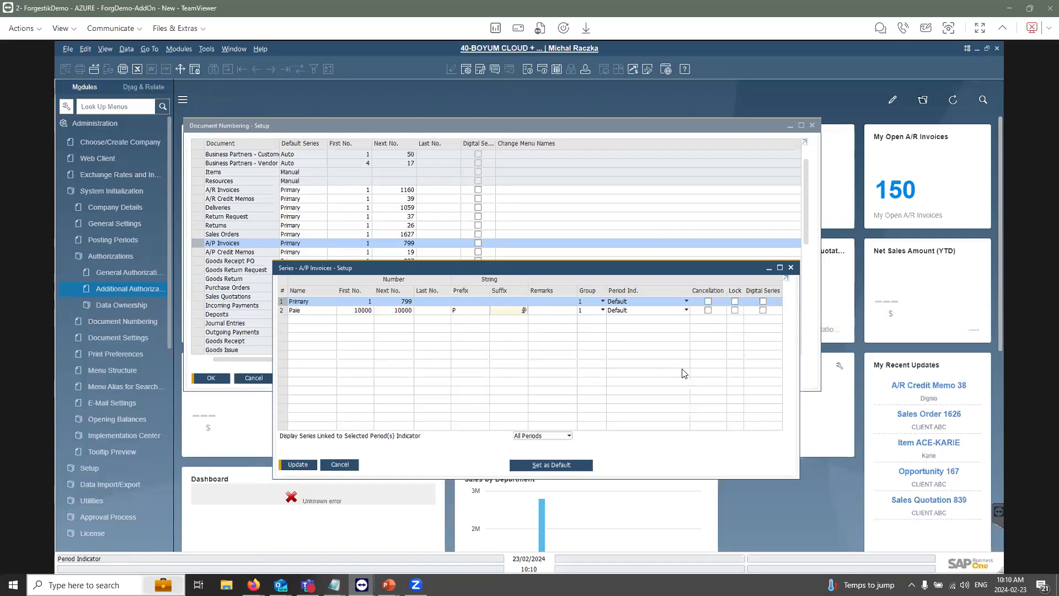
- Assign the new Paie series to group 30 and try to save the A/P Invoices series setup
click(601, 311)
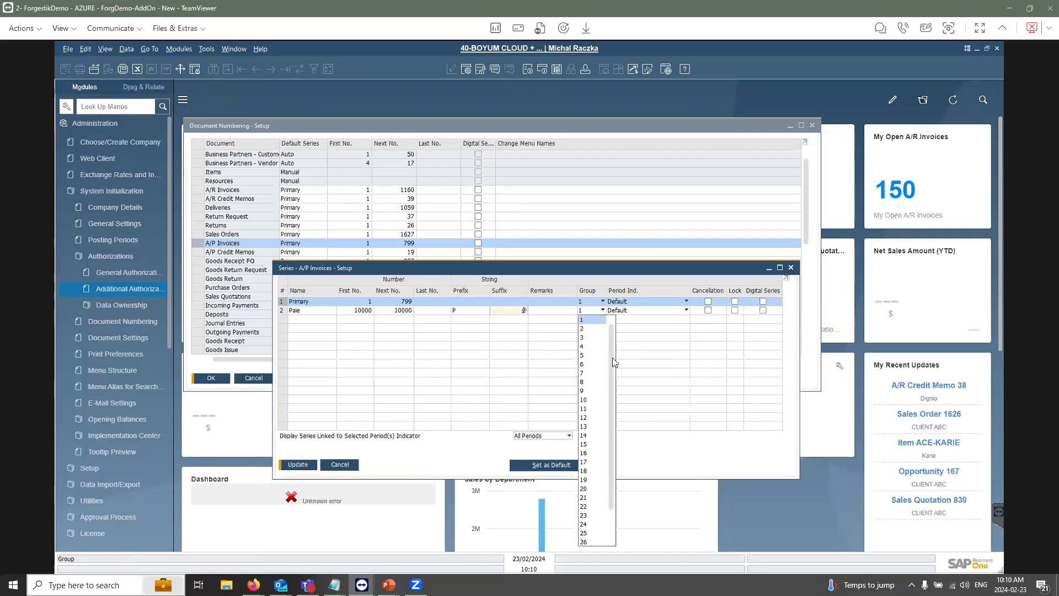
scroll(608, 467, down, 2)
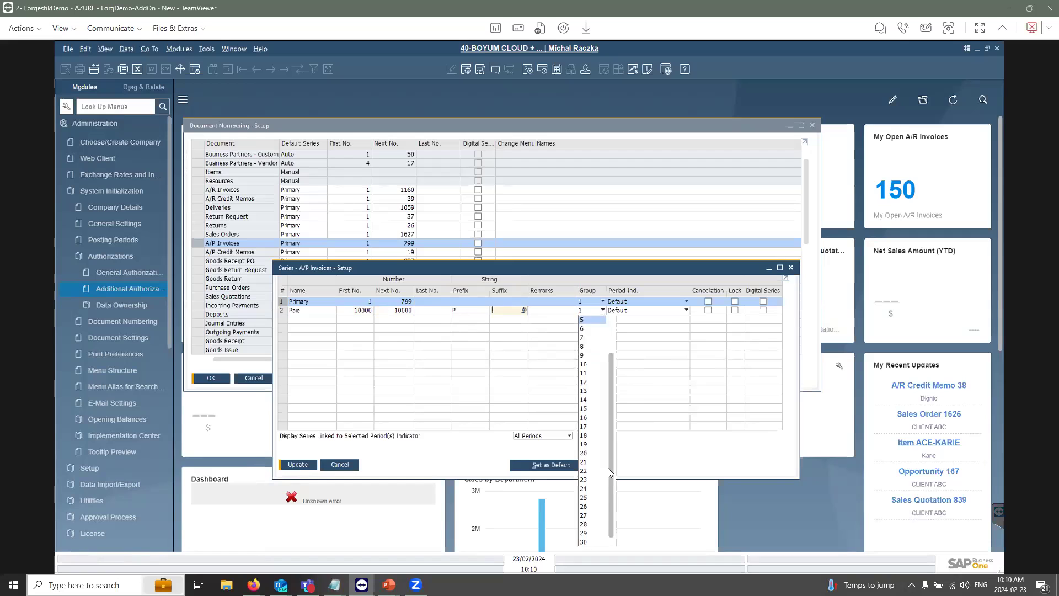
click(584, 542)
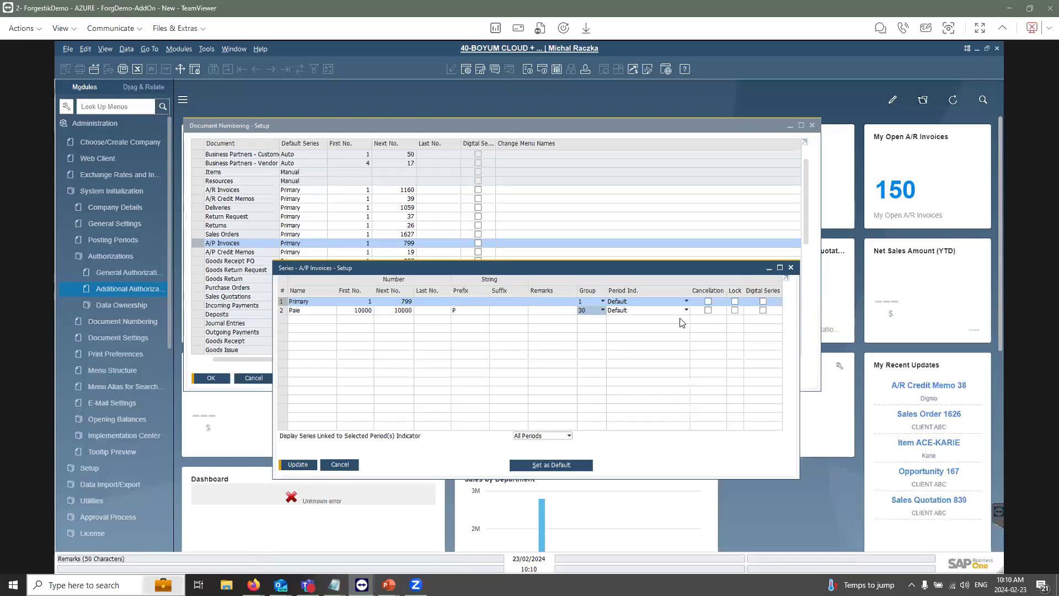
click(295, 465)
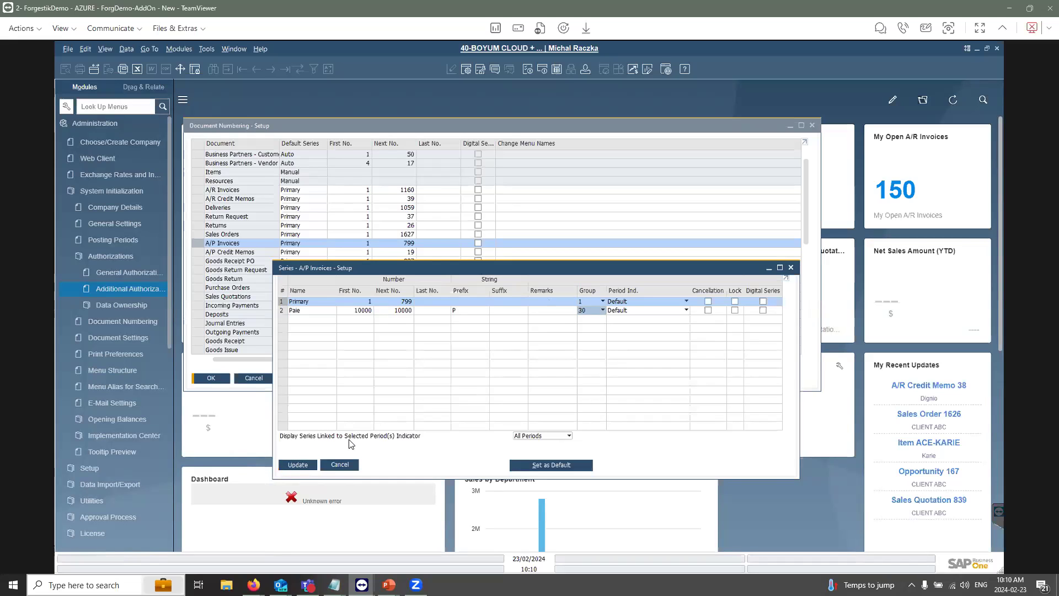
- Go back through the Paie series' first, next and last number fields and try again to save the setup
click(357, 311)
click(388, 311)
key(shift+Tab)
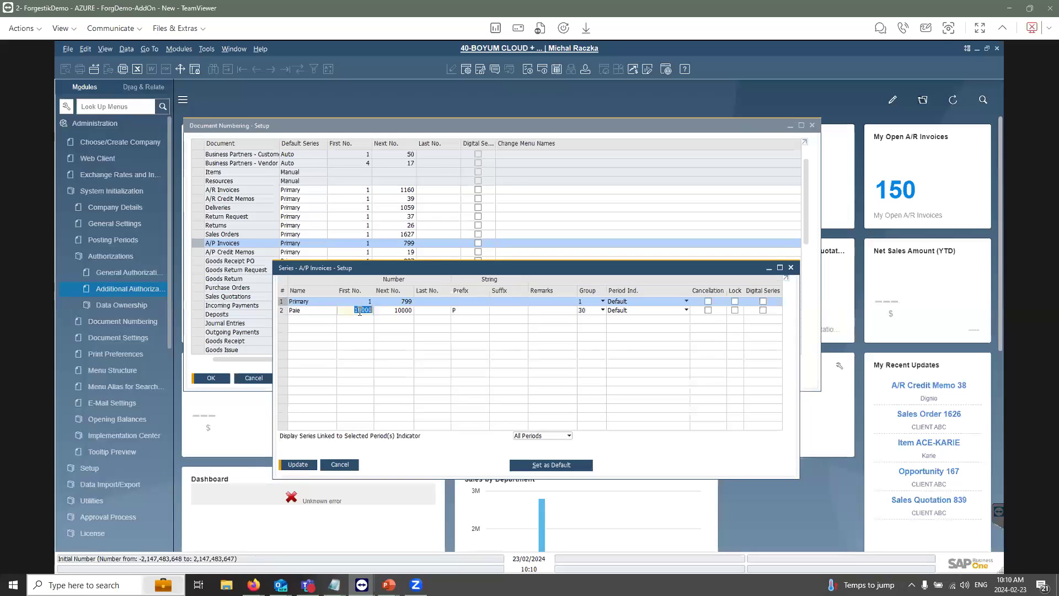
click(430, 310)
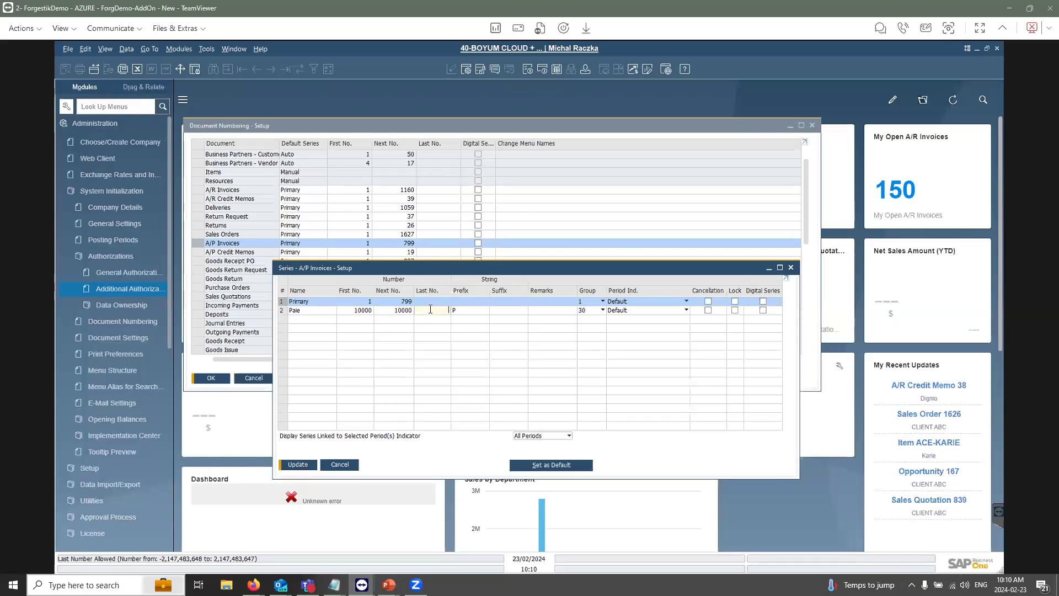
key(shift+Tab)
key(shift+Tab)
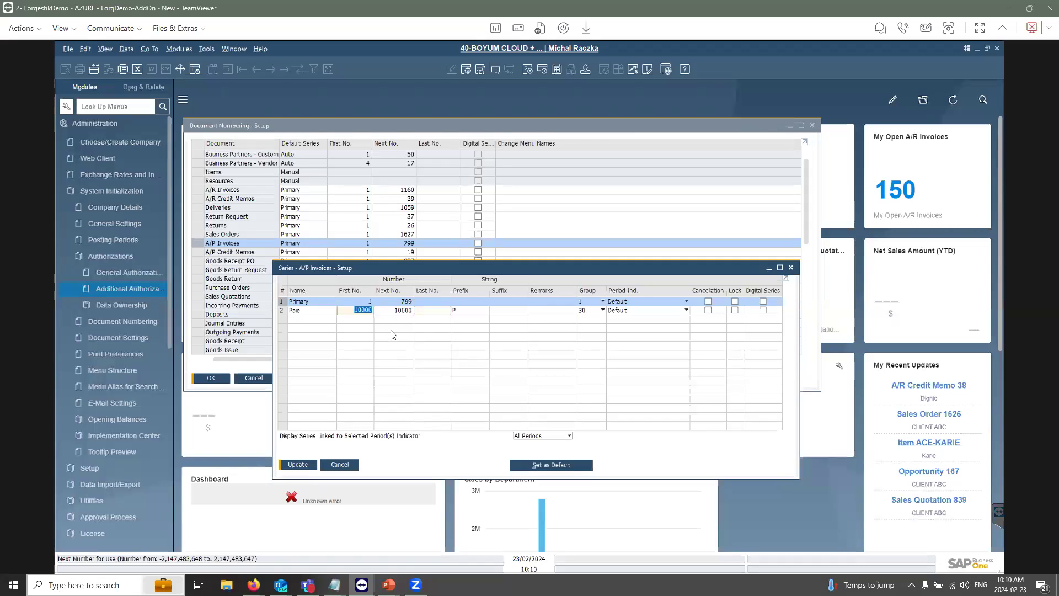
click(284, 310)
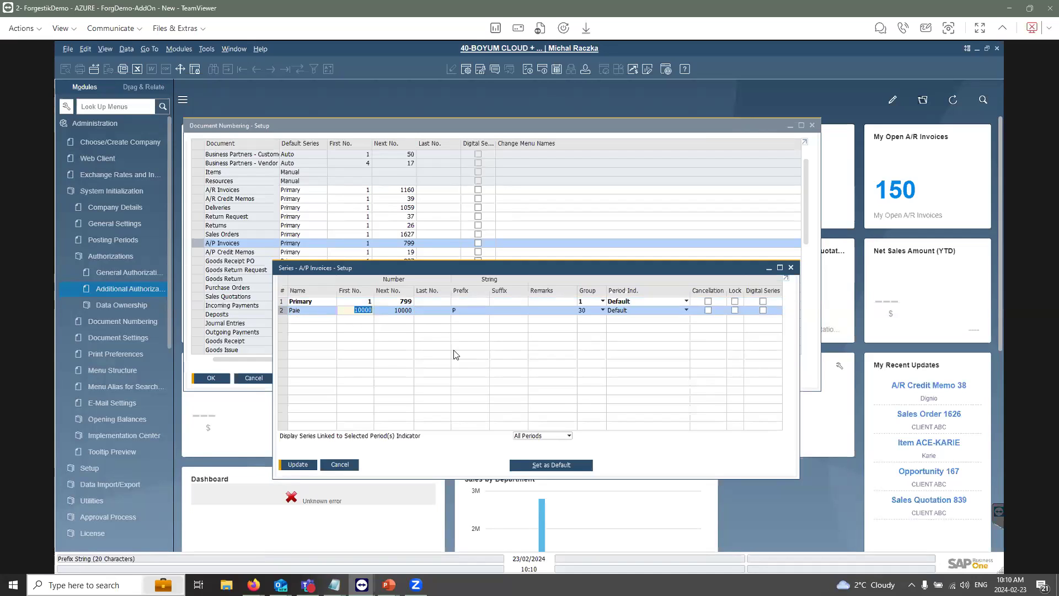
text(1)
key(Tab)
click(301, 464)
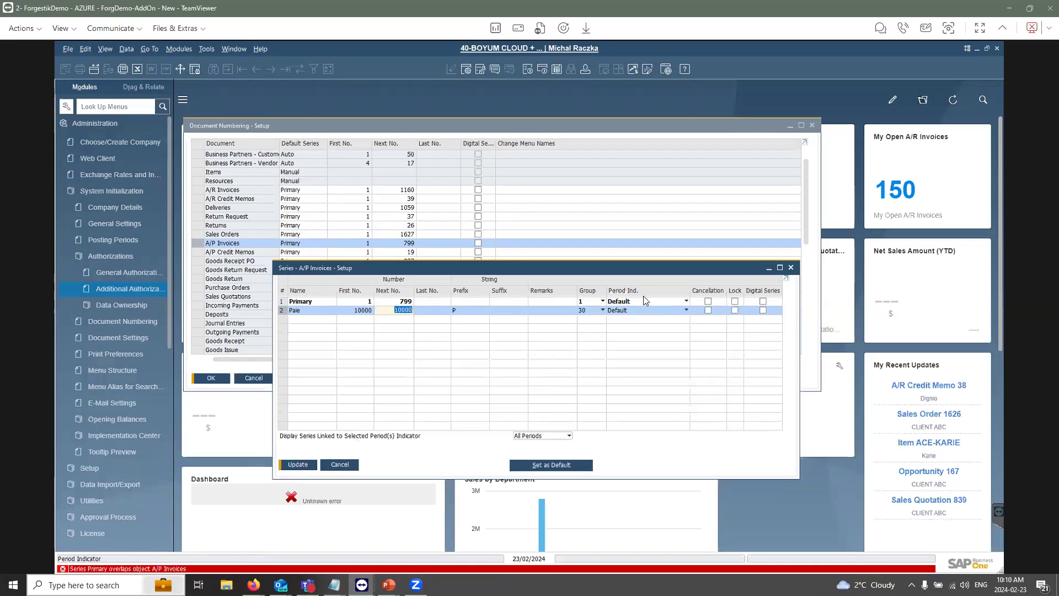
- Discard the unsaved Paie series for A/P Invoices and close the document numbering setup
click(282, 302)
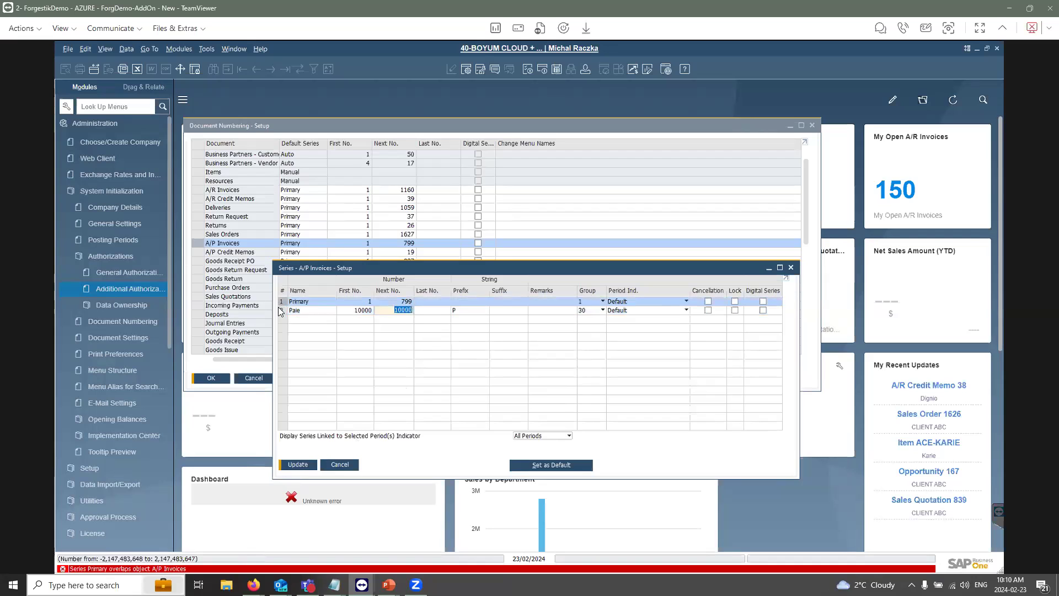
click(317, 312)
click(430, 311)
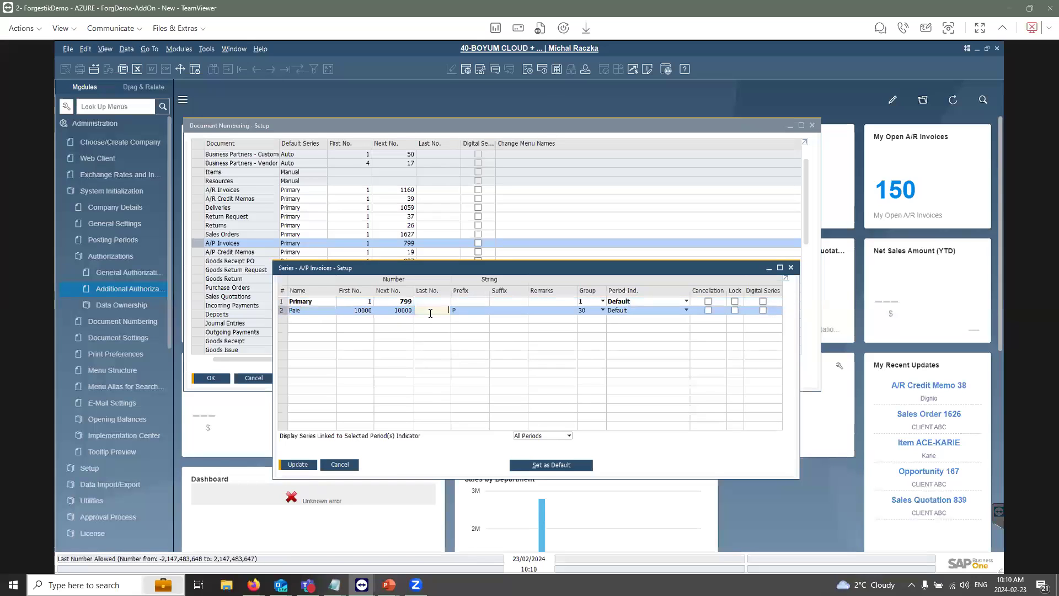
right_click(430, 314)
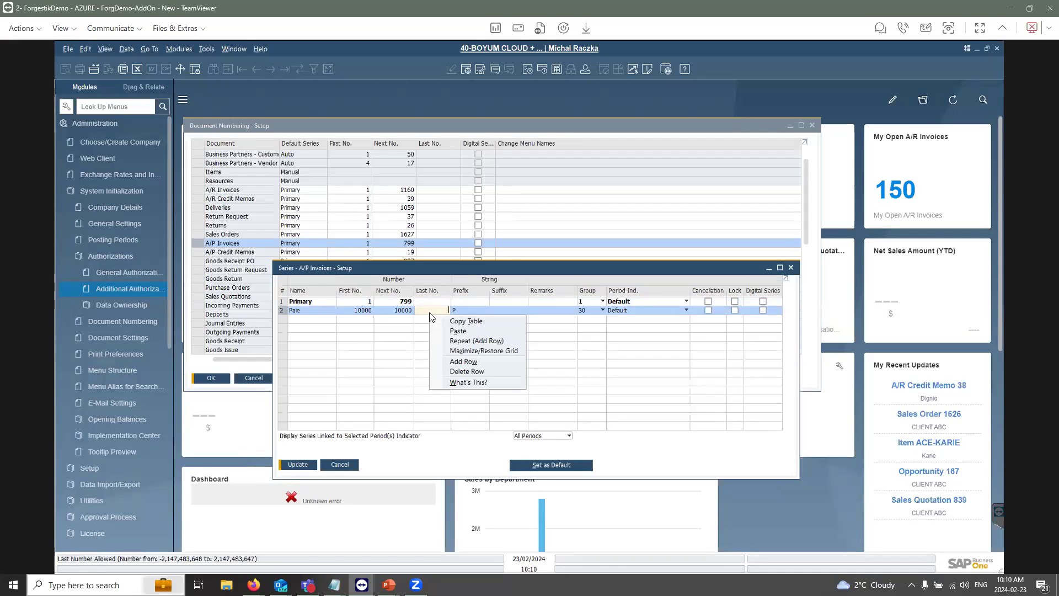
click(463, 262)
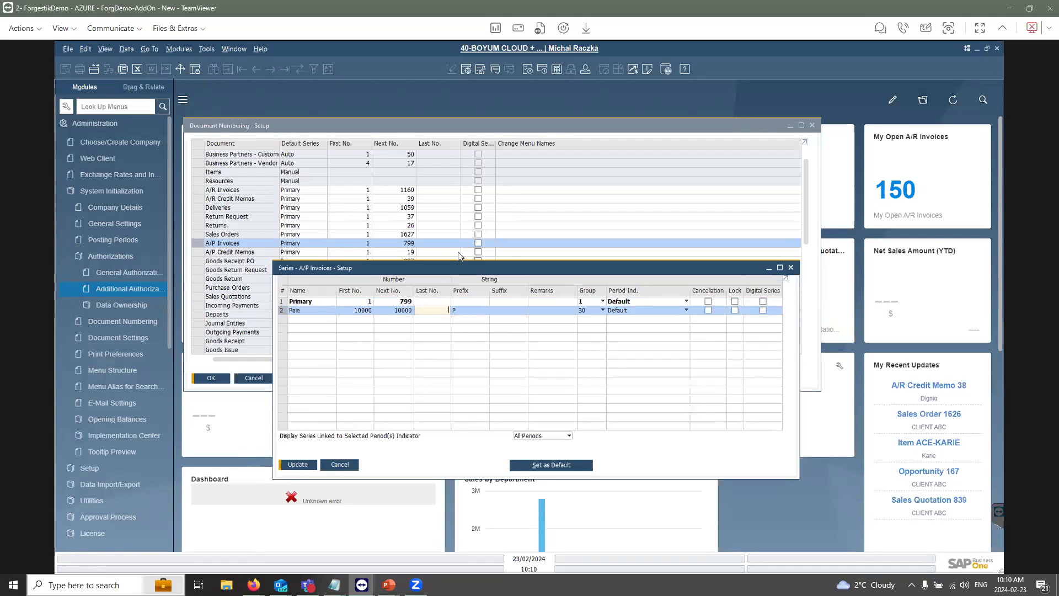
drag(468, 265, 604, 250)
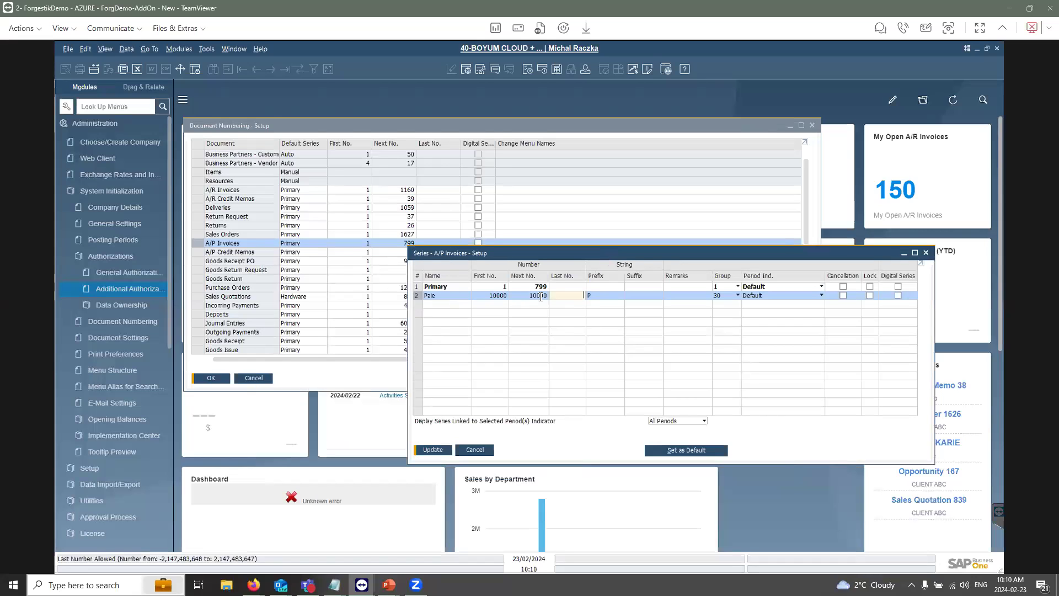
right_click(416, 298)
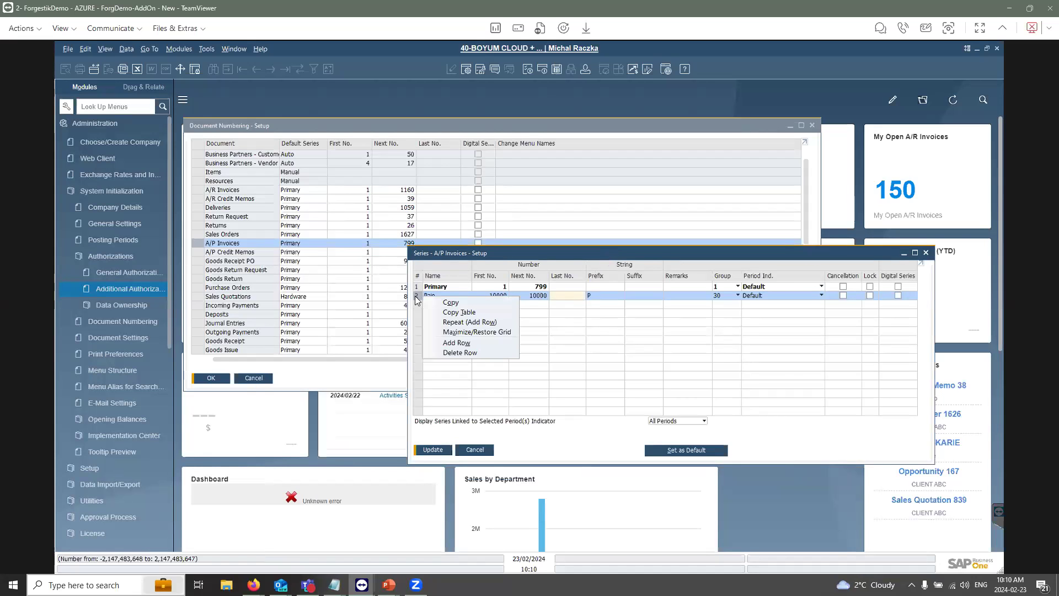
drag(441, 253, 365, 243)
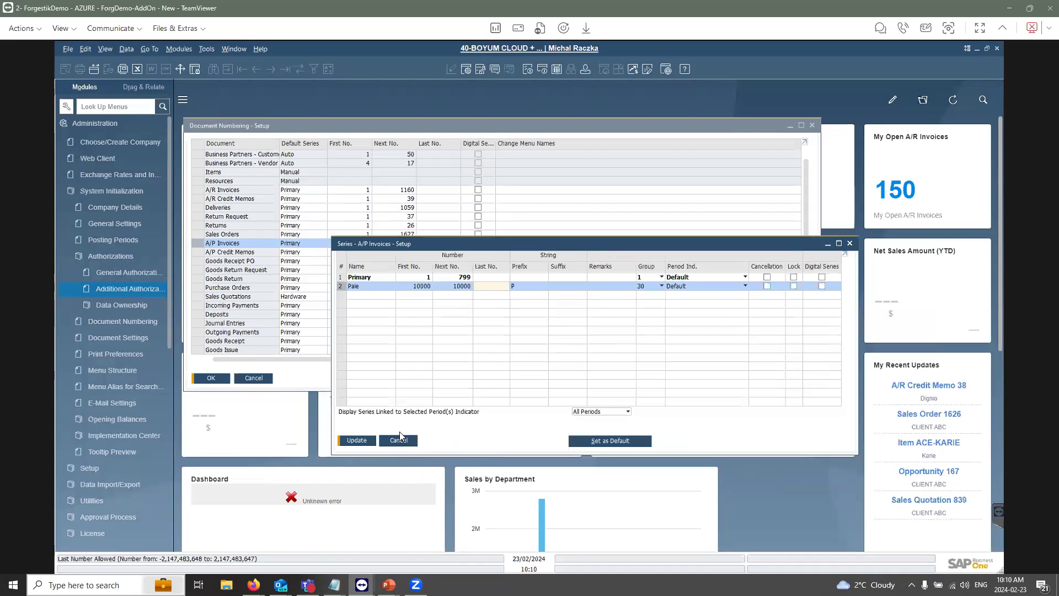
click(402, 441)
click(254, 377)
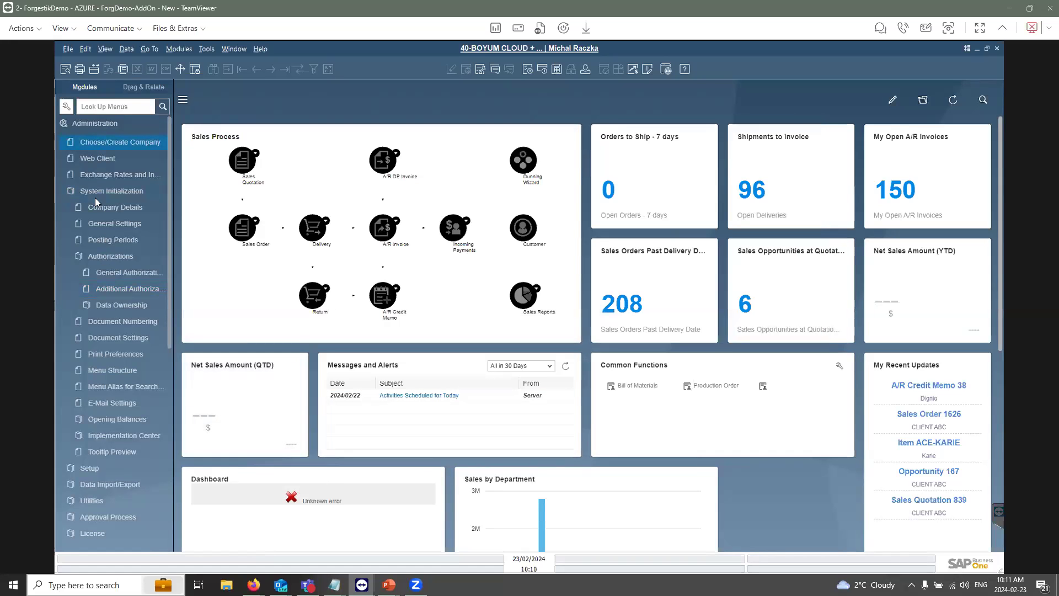
- Open a new A/P Invoice from Purchasing - A/P and examine its numbering series
click(88, 126)
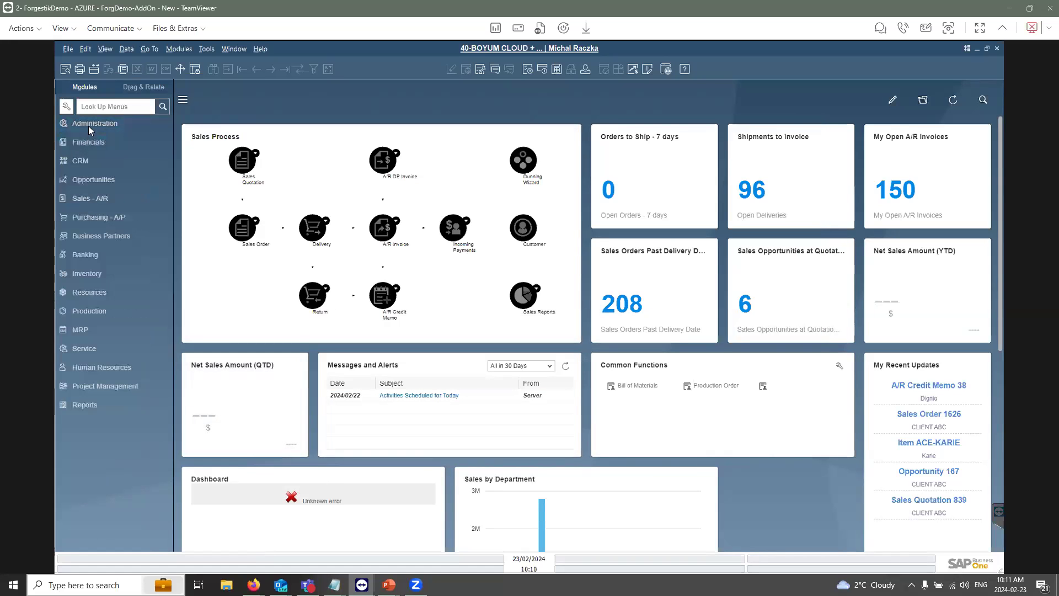
click(103, 237)
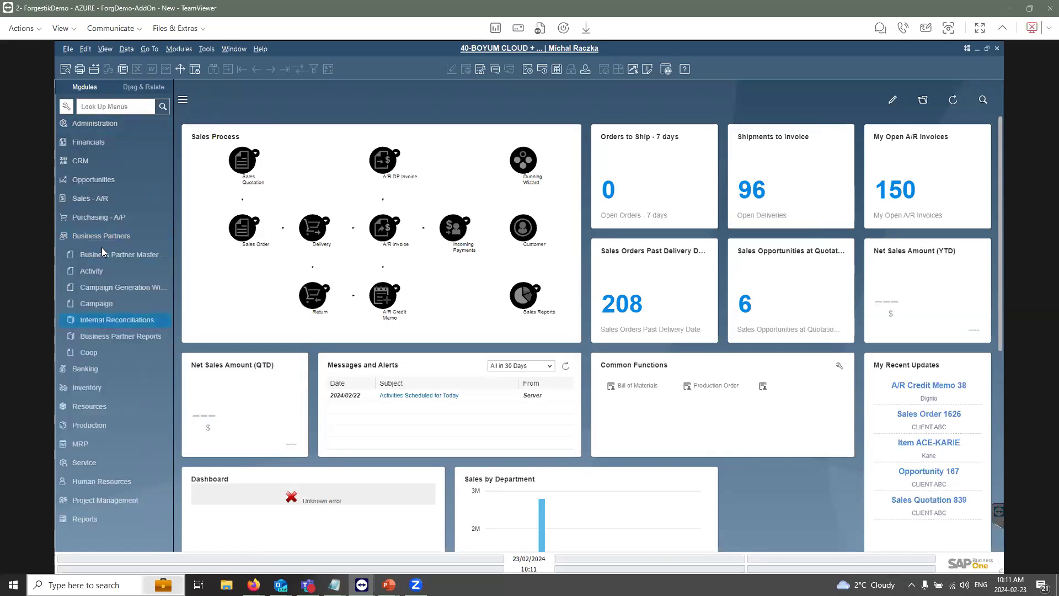
click(101, 237)
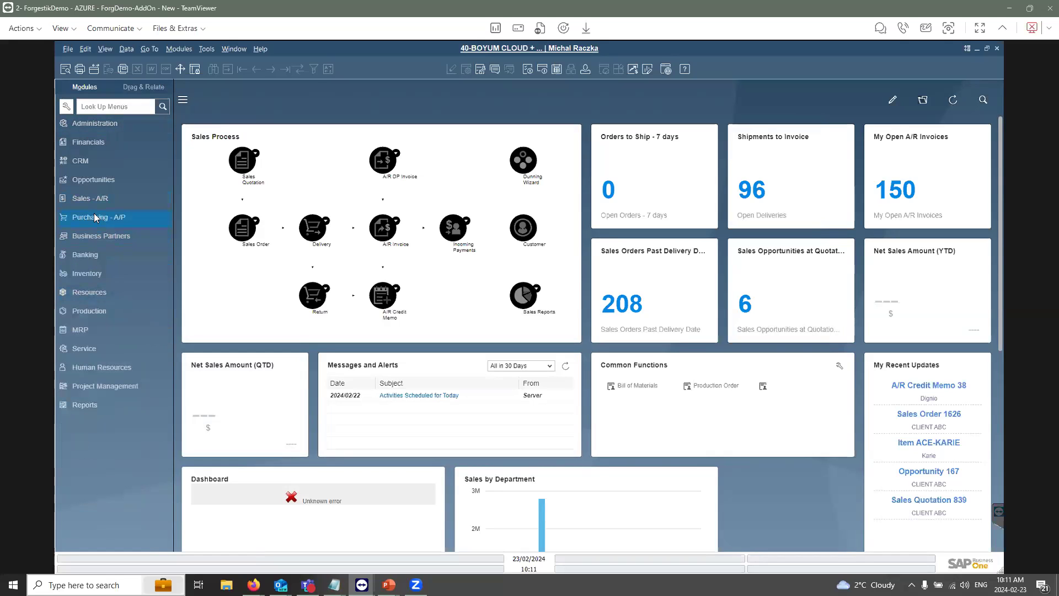
click(95, 219)
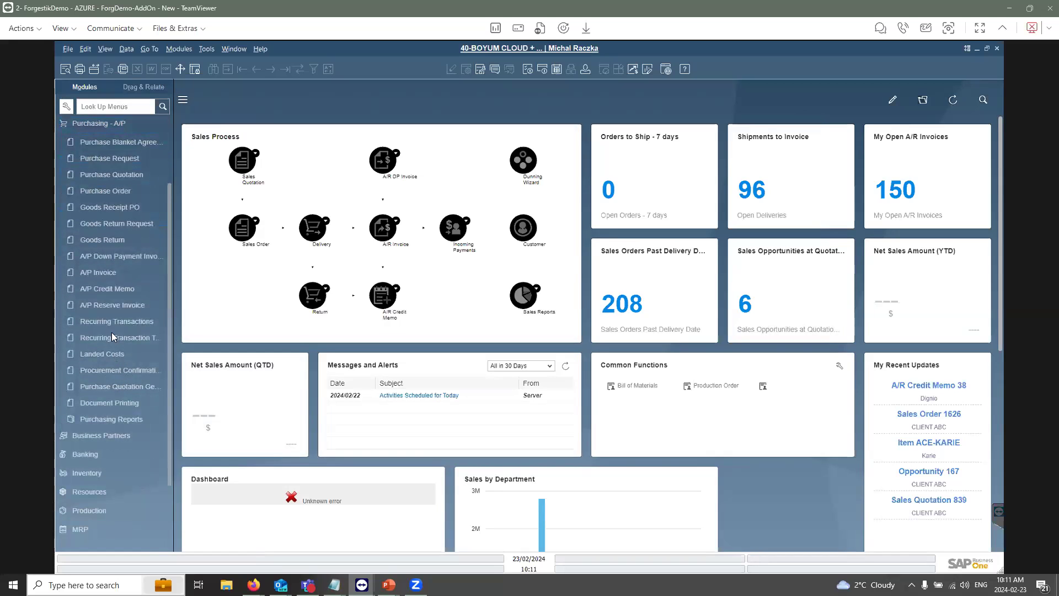
click(104, 273)
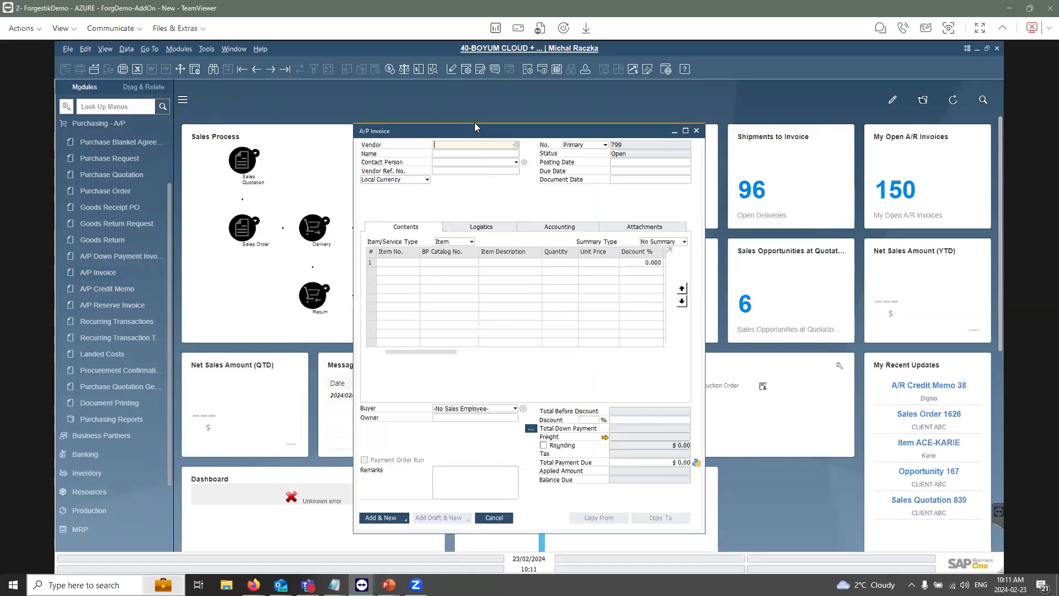
click(542, 137)
click(495, 127)
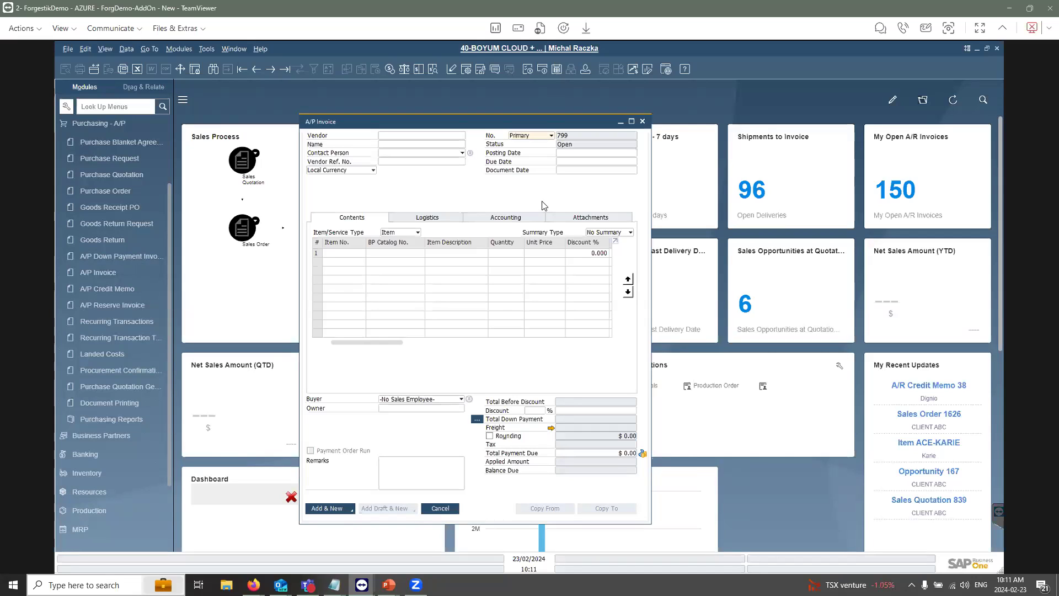
- Open the A/P Invoices series setup from Document Numbering under Administration, System Initialization
scroll(98, 192, up, 3)
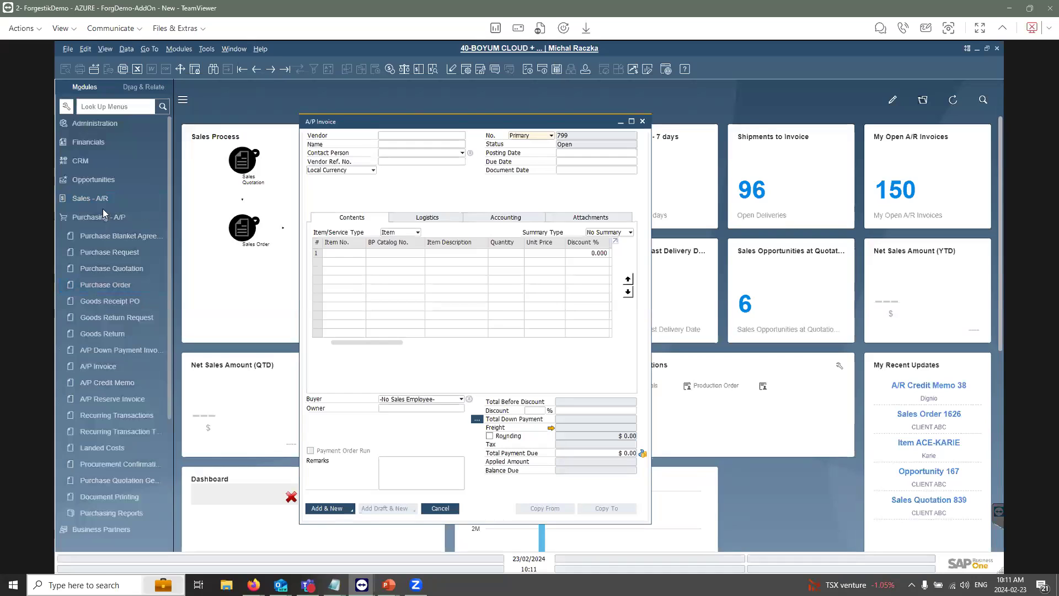
click(93, 215)
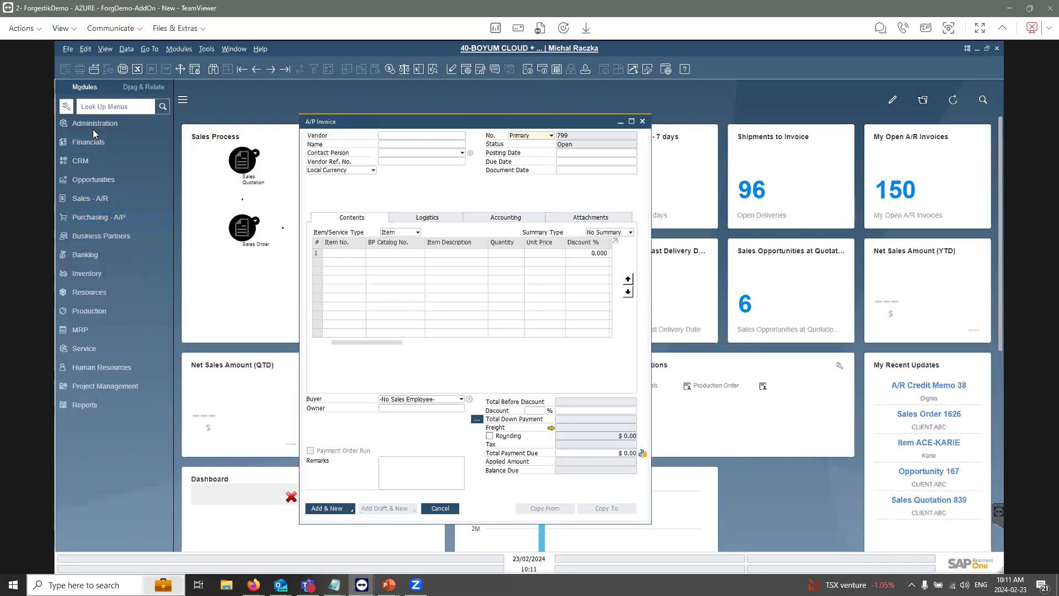
click(93, 127)
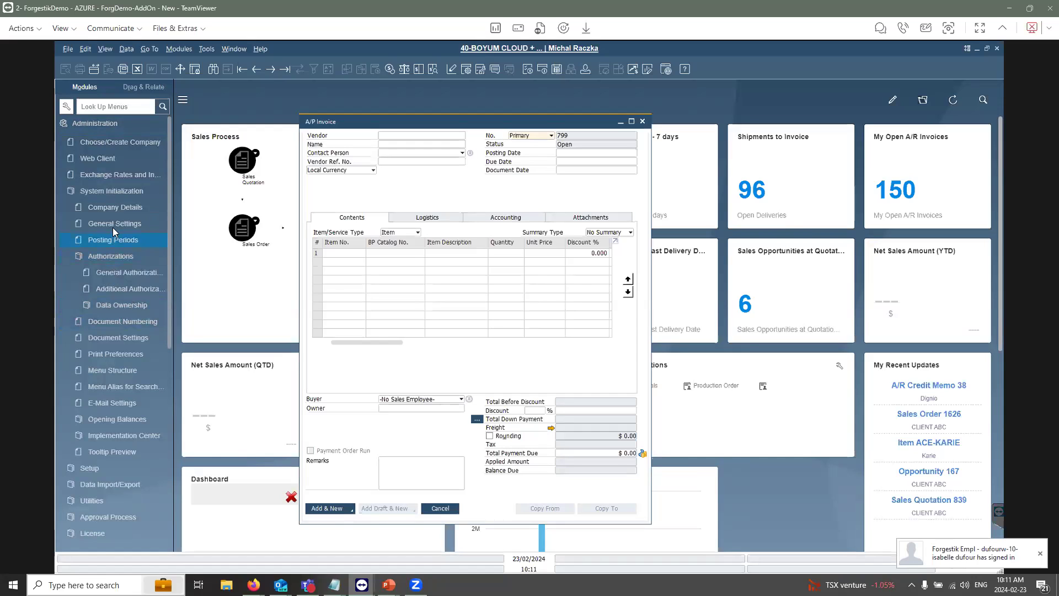
click(123, 338)
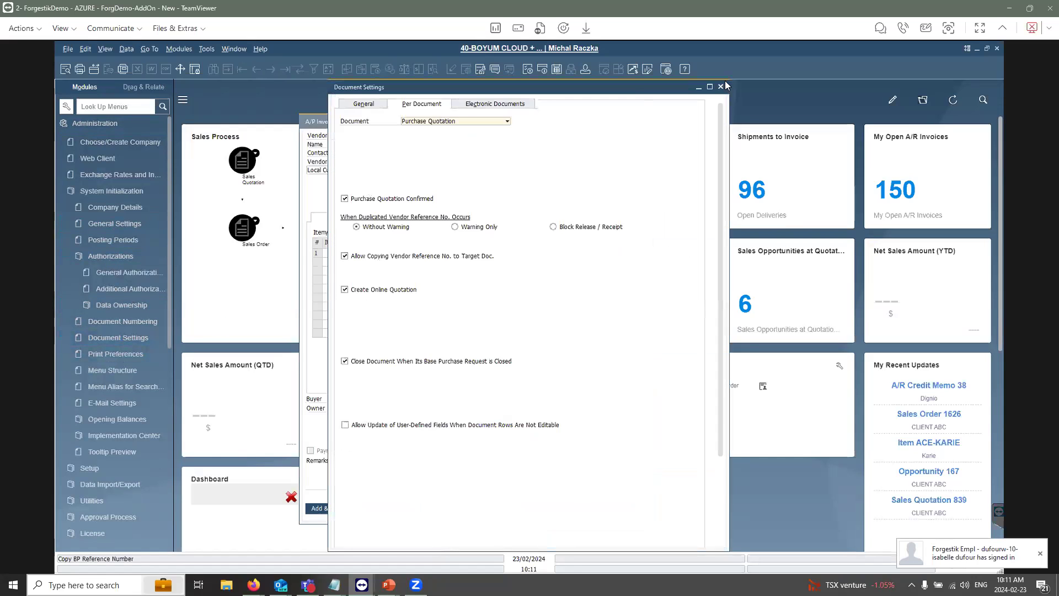
click(720, 86)
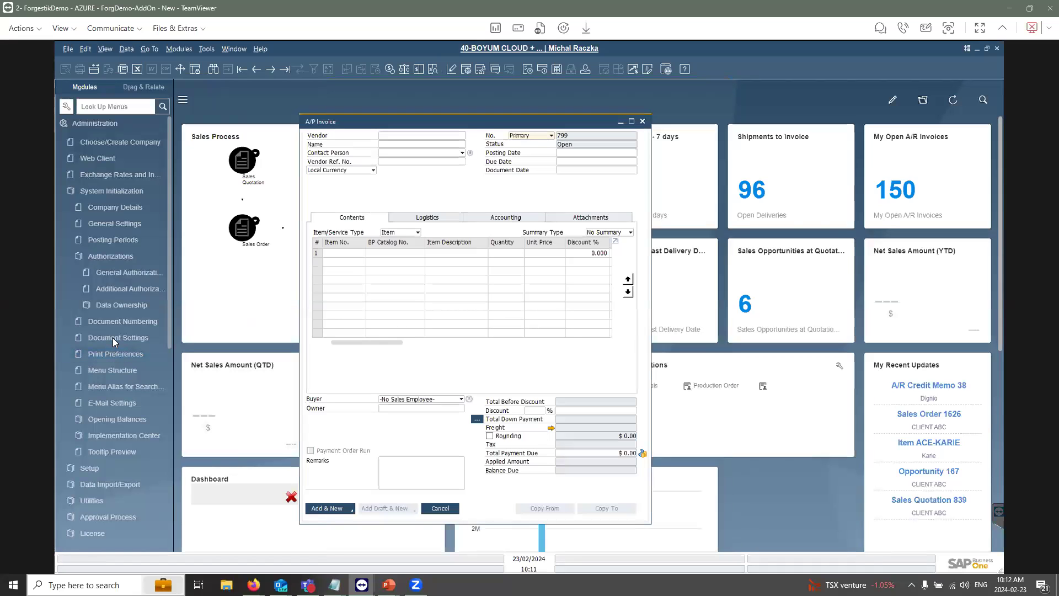
click(113, 318)
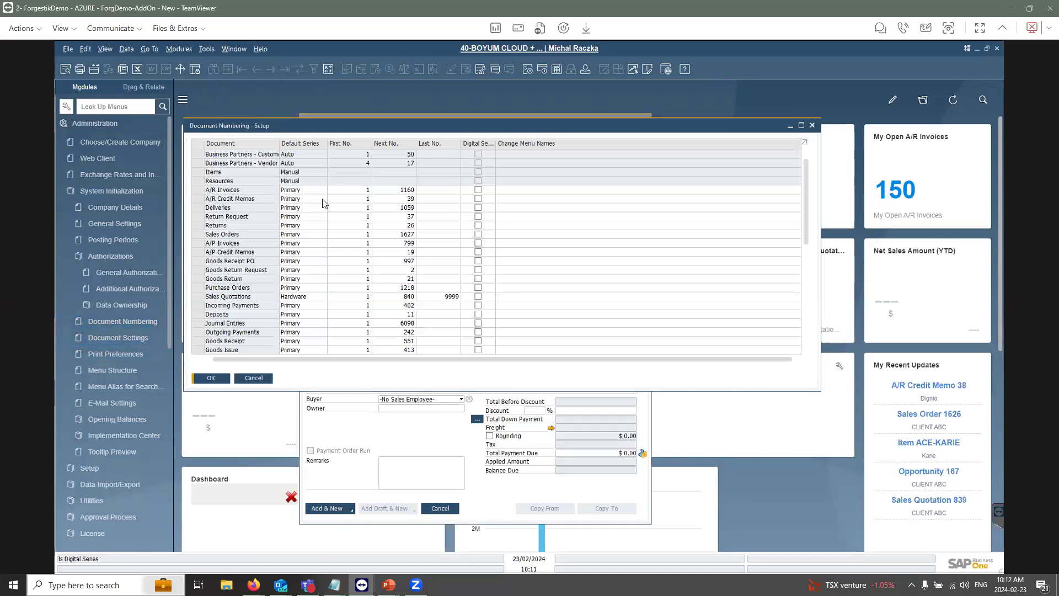
double_click(194, 243)
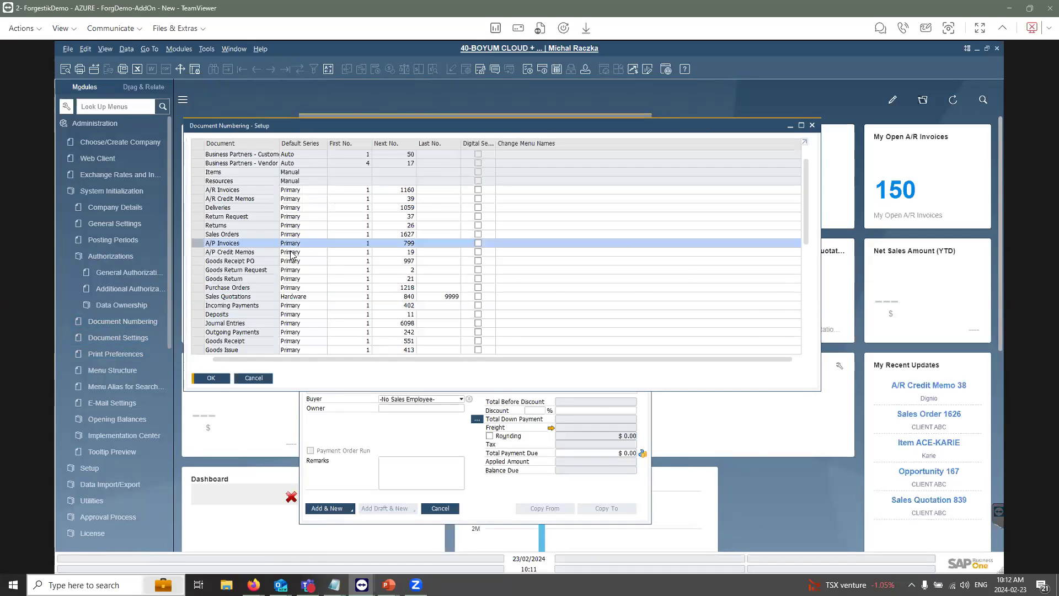
- Set the last number of the Primary A/P Invoices series to 8000 and save the change
click(506, 278)
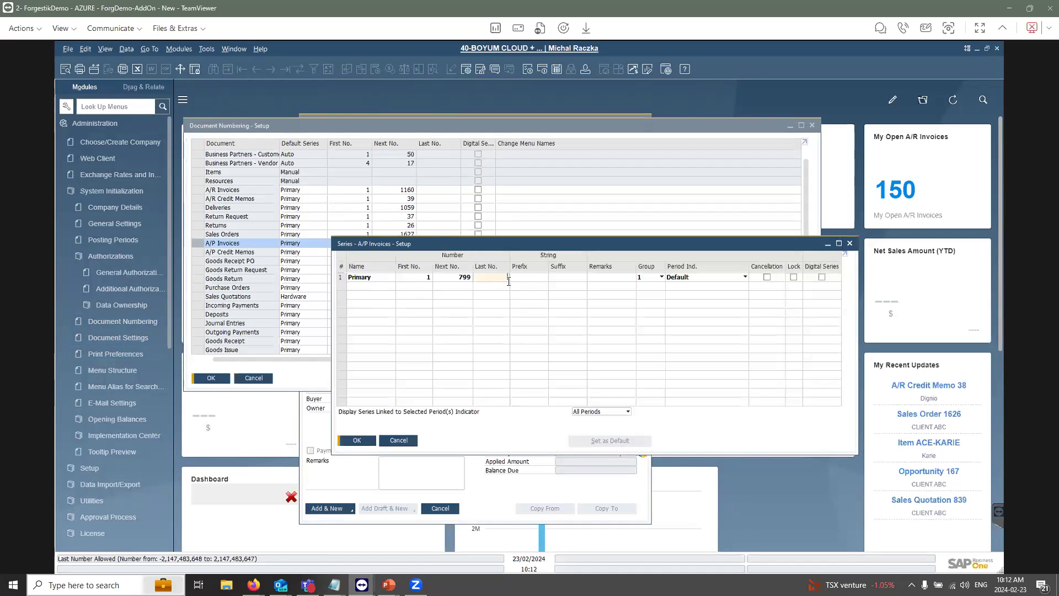
text(8000)
click(364, 445)
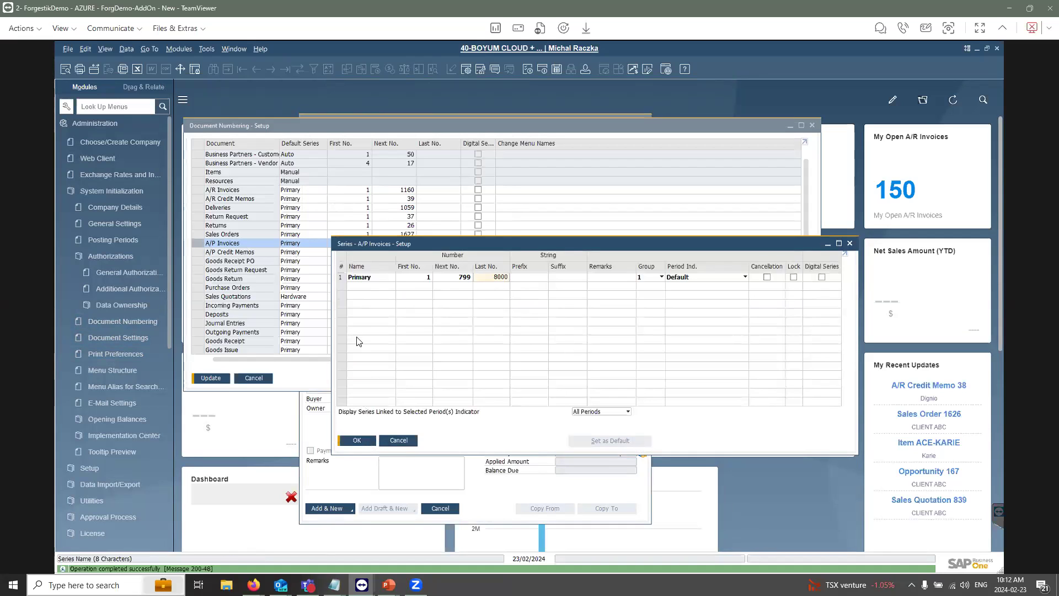
- Add a series row named Paie below Primary, with first number 8001 and the prefix P
right_click(342, 276)
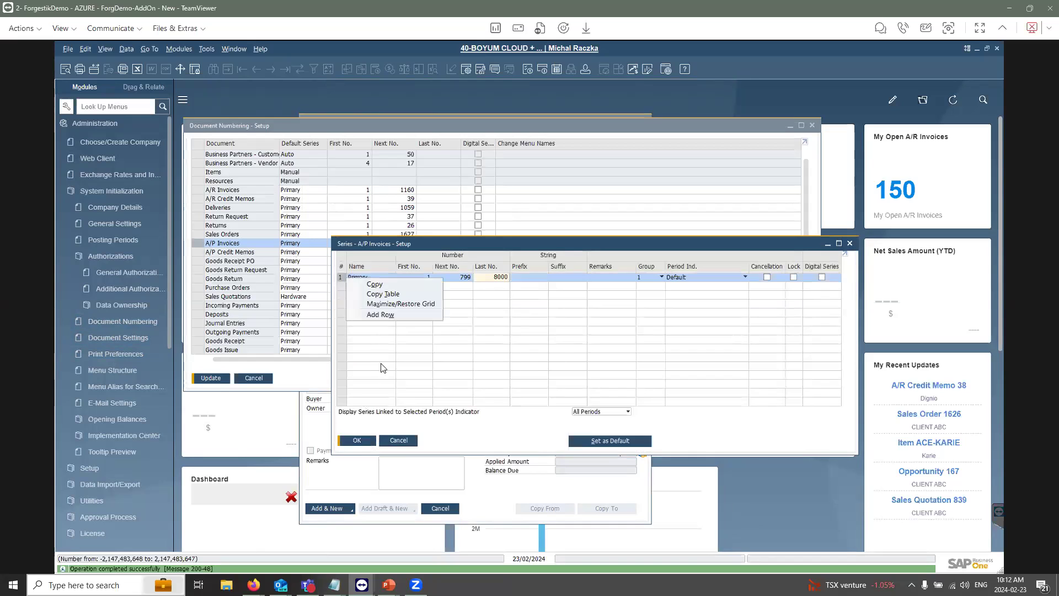
click(383, 315)
text(Paie)
key(Tab)
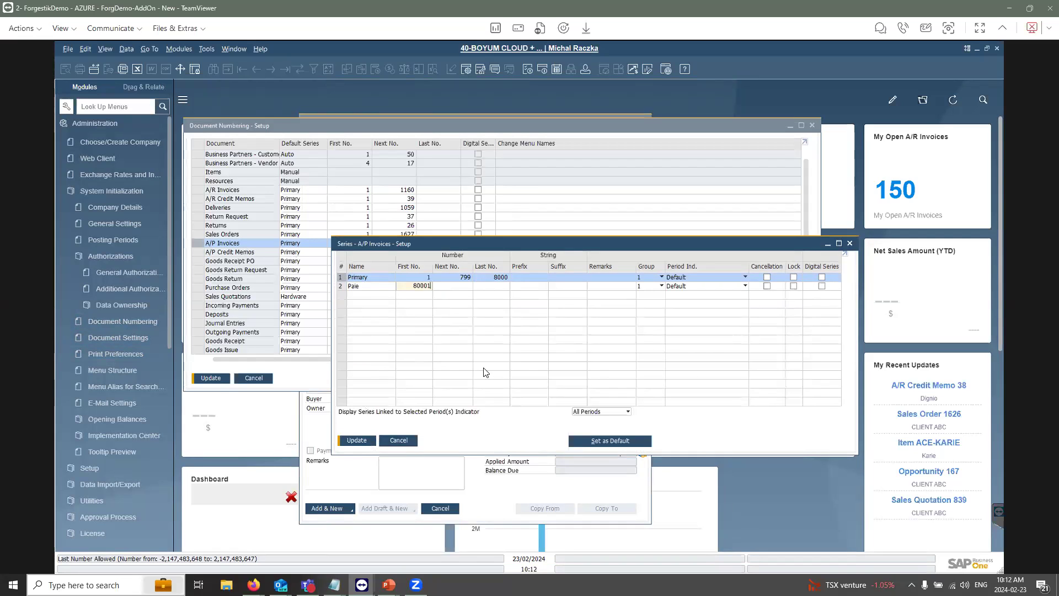
text(8001)
key(Tab)
click(538, 286)
text(P)
key(Tab)
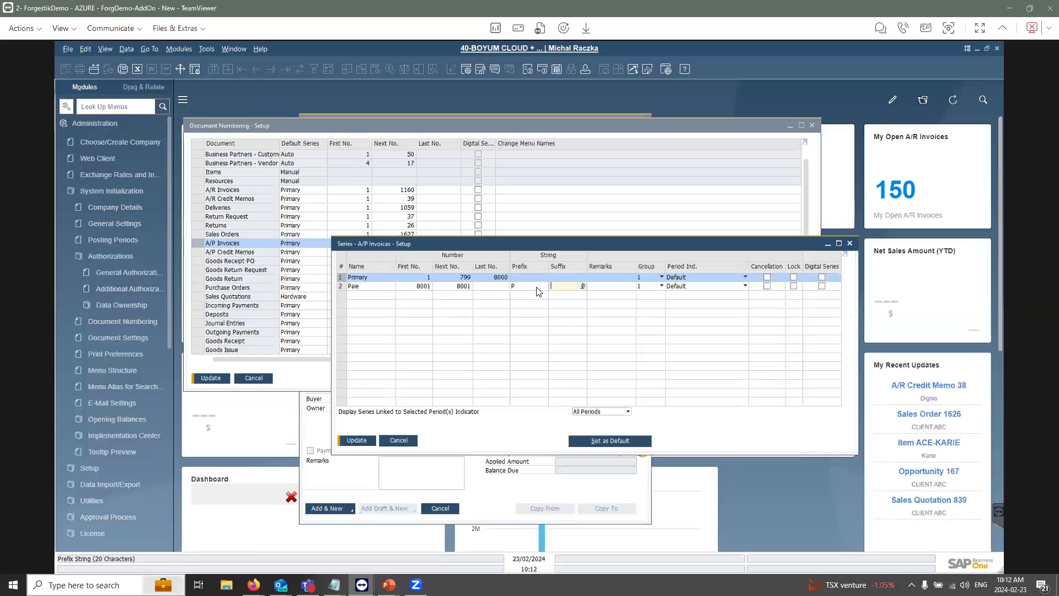
- Assign the Paie series of A/P Invoices to group 30 and save the series setup
click(651, 287)
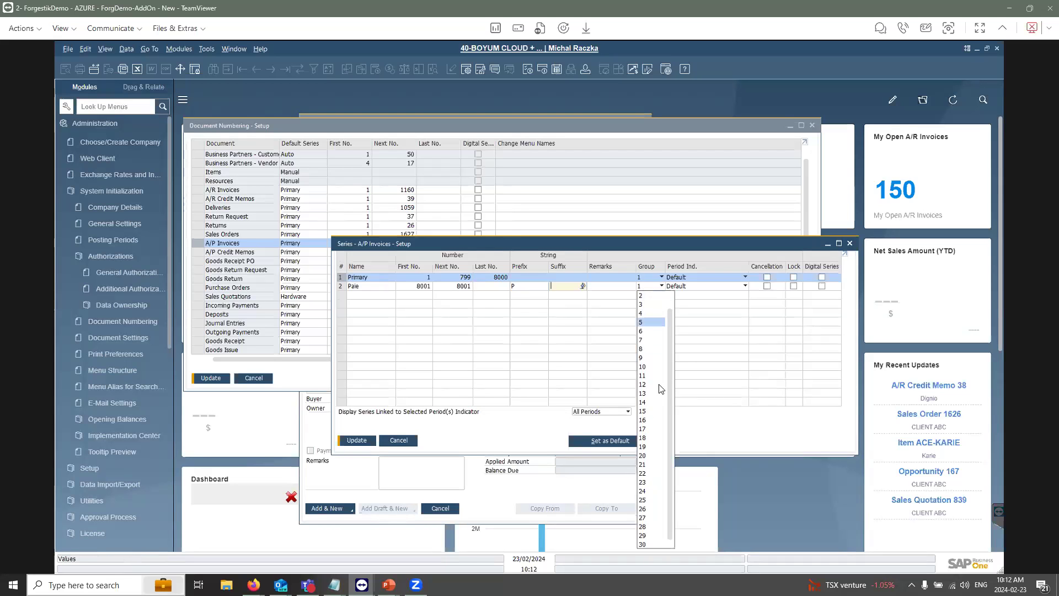
click(651, 545)
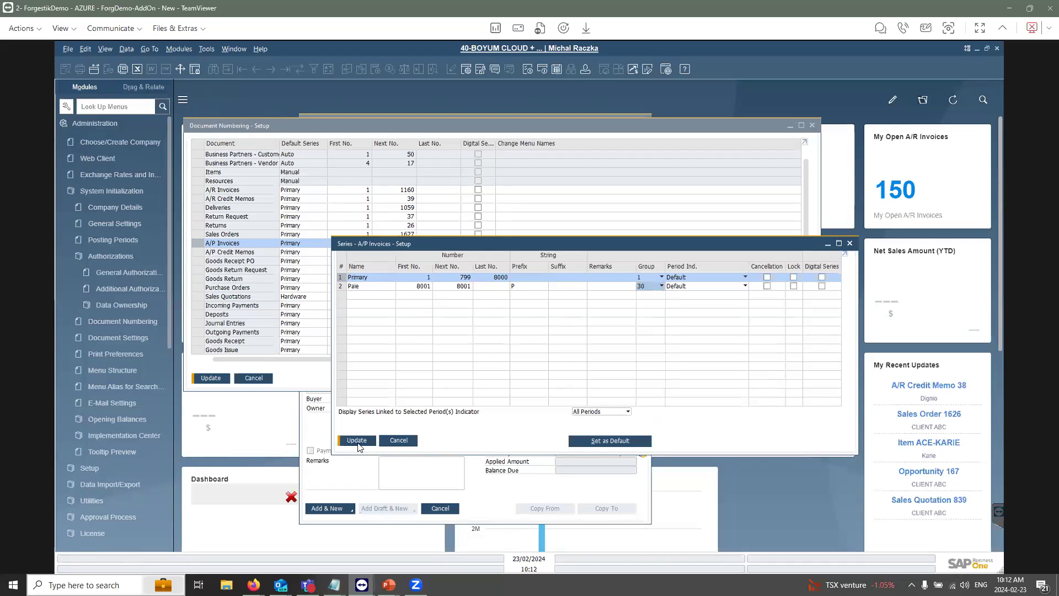
click(357, 440)
- Set the Paie series as the default A/P Invoices series for the current user
click(342, 286)
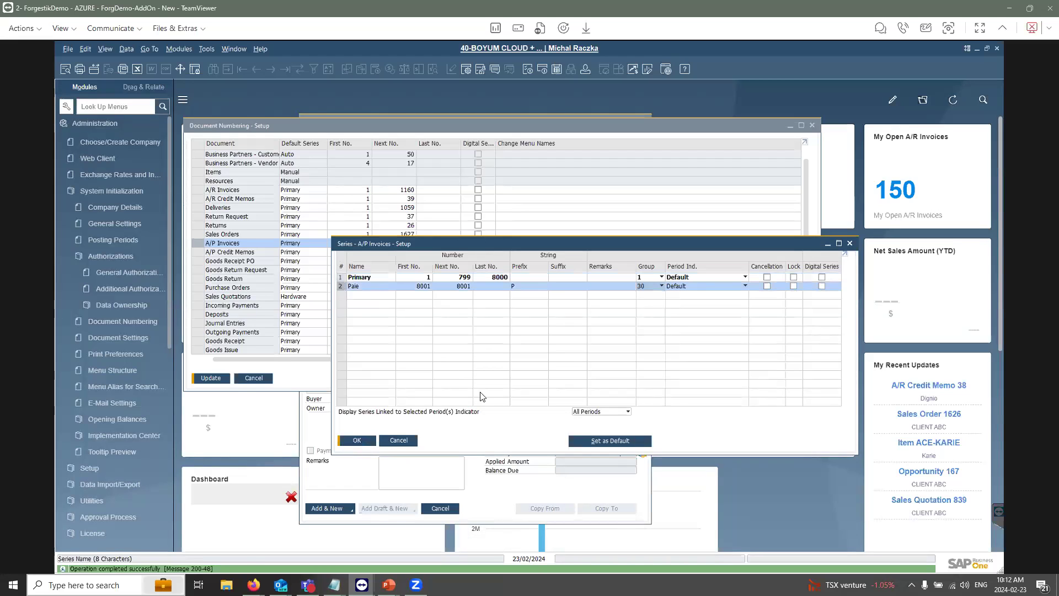
click(610, 440)
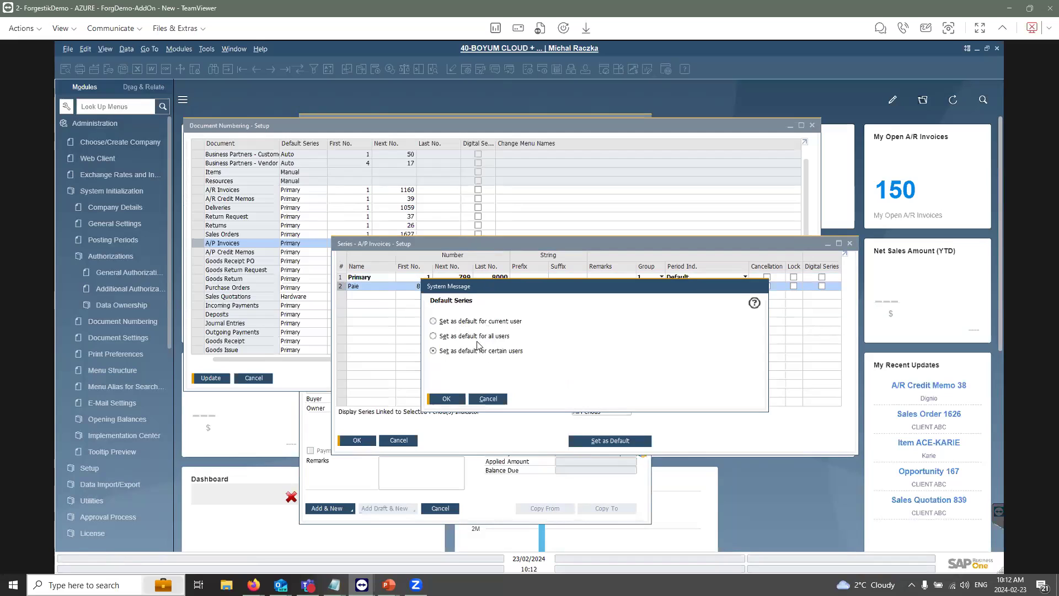
click(507, 352)
click(452, 322)
key(Return)
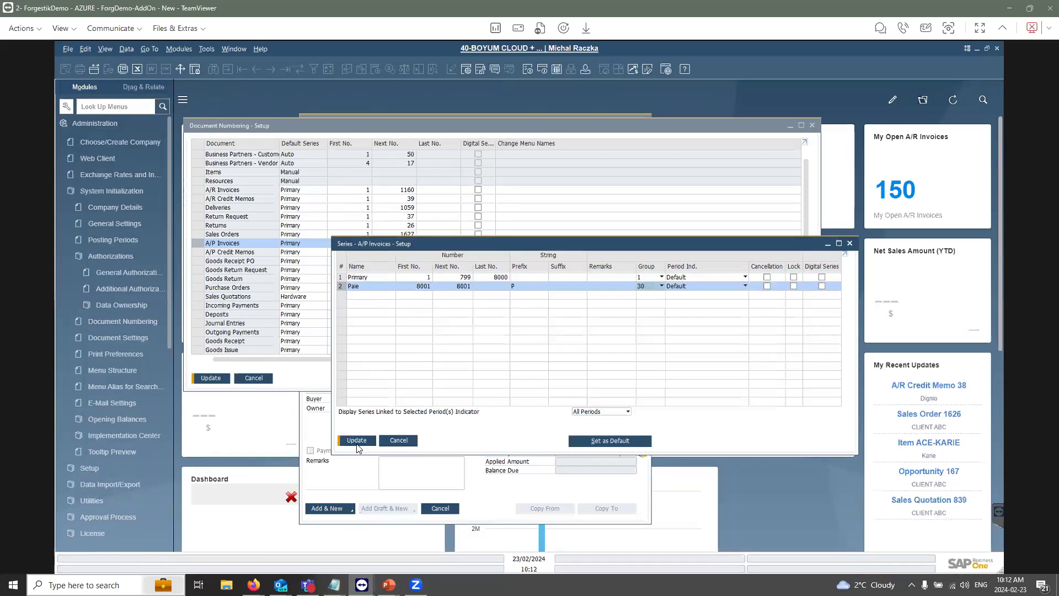
- Open a new A/P Invoice from Purchasing - A/P, check which numbering series it proposes, and close it
click(80, 131)
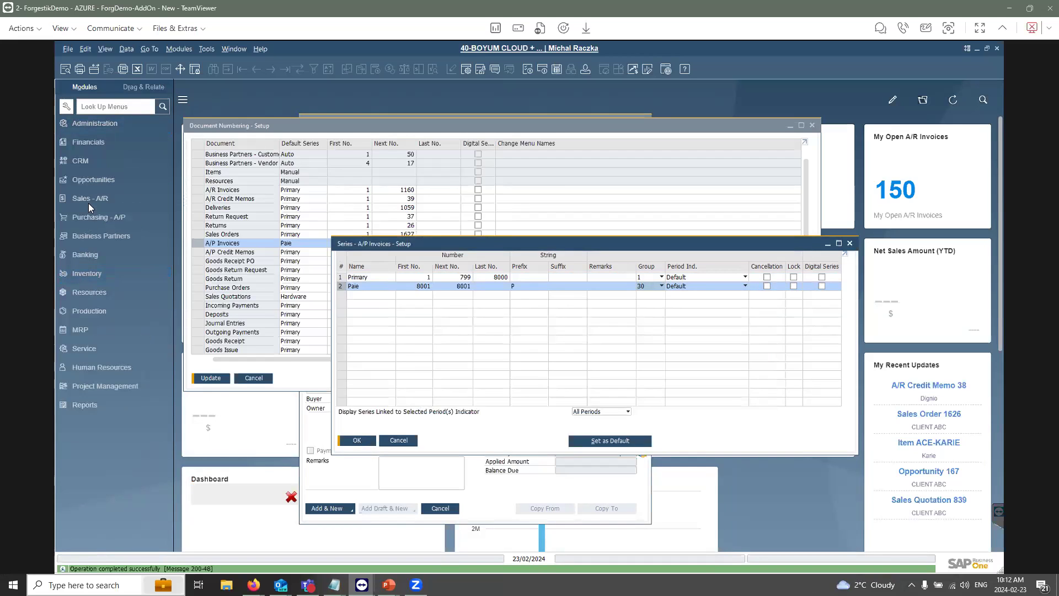
click(88, 217)
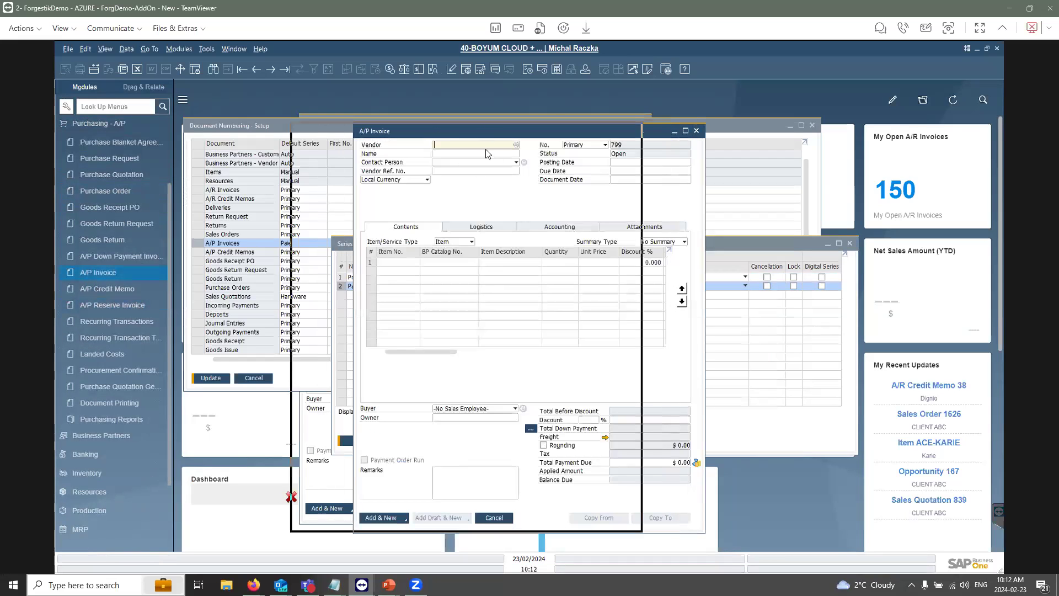
drag(485, 135, 364, 143)
click(483, 152)
click(484, 153)
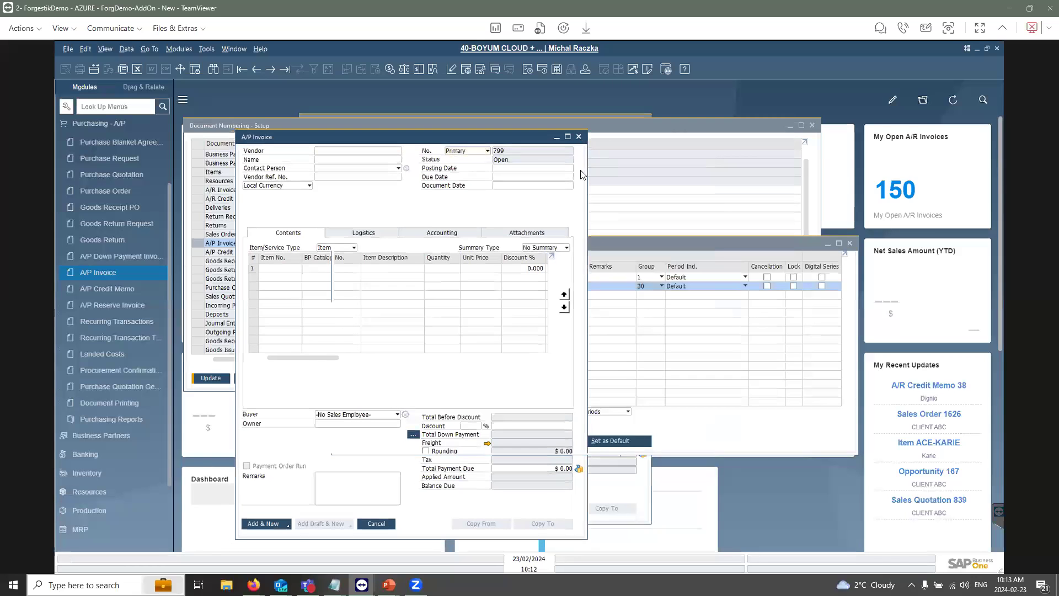
click(612, 144)
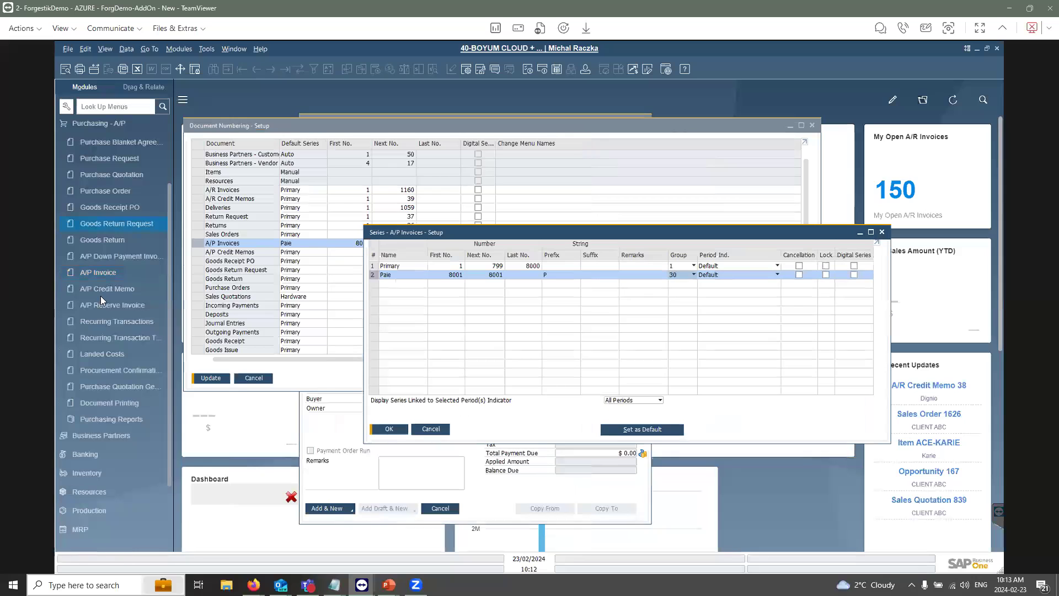
- Open General Authorizations under Administration, System Initialization, and examine the authorizations of the manager account
scroll(94, 165, up, 3)
scroll(93, 143, up, 3)
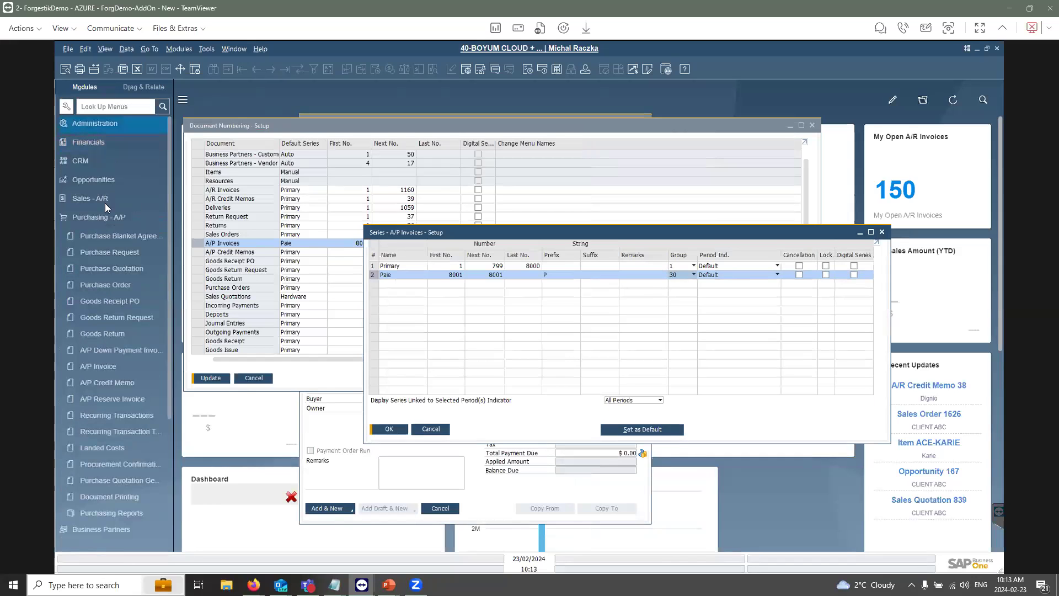
click(120, 273)
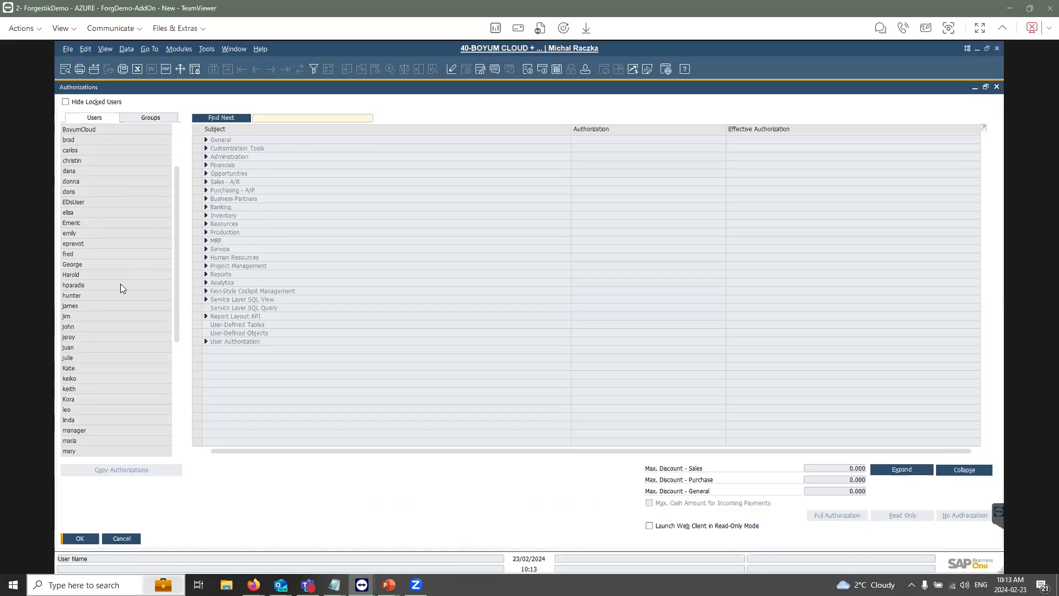
scroll(113, 309, down, 3)
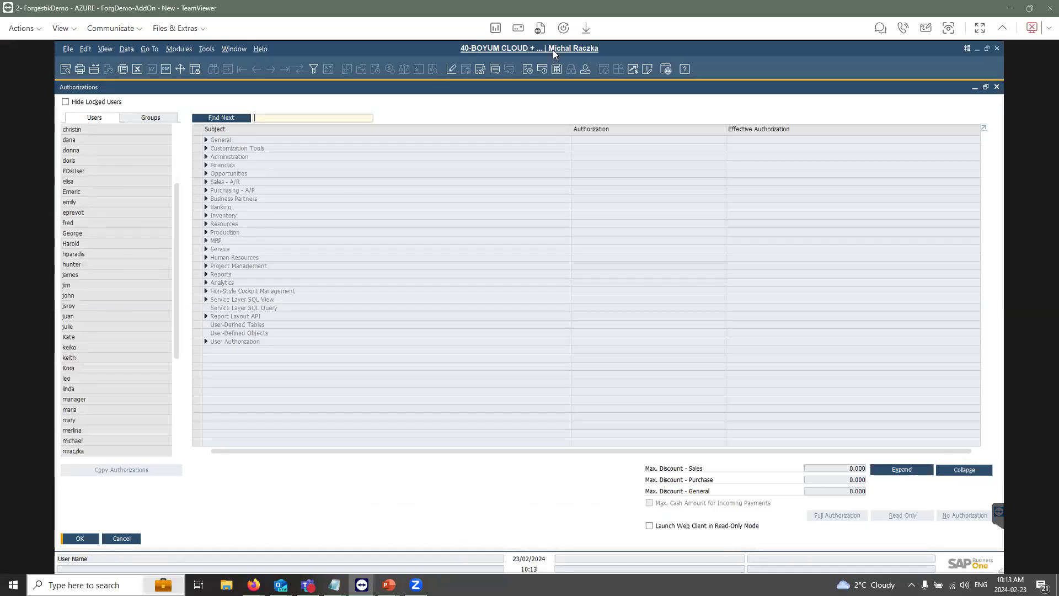
click(77, 408)
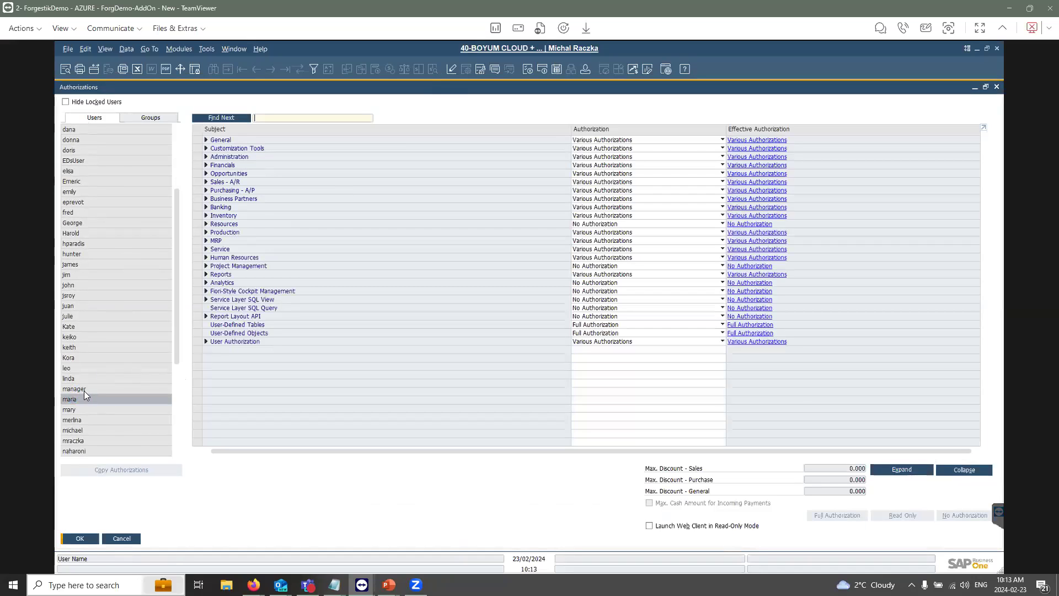
click(83, 389)
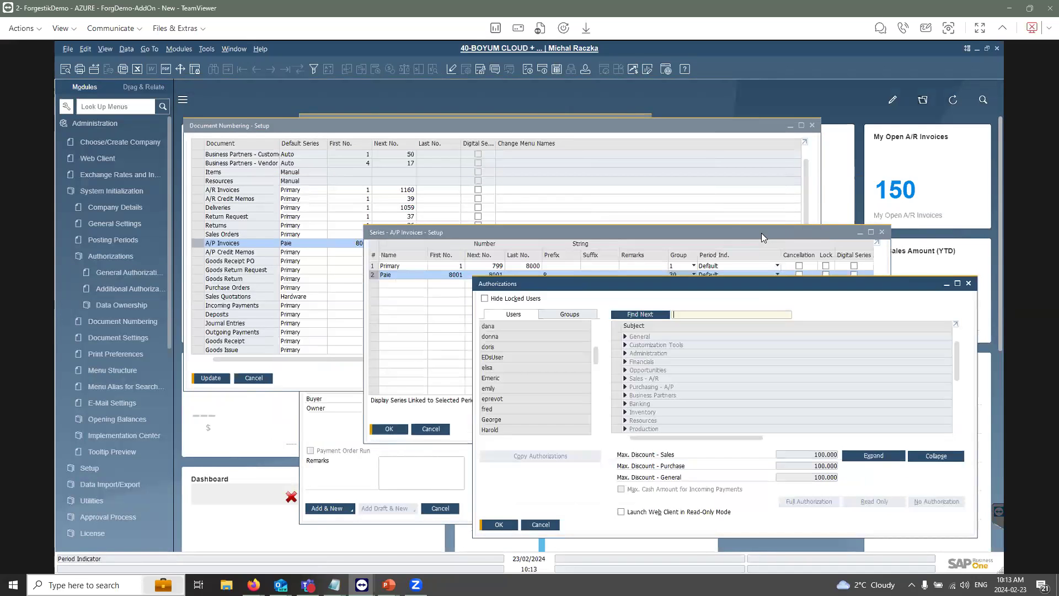
- Reapply Paie as the current user's default in the A/P Invoices series setup and save the change
click(262, 227)
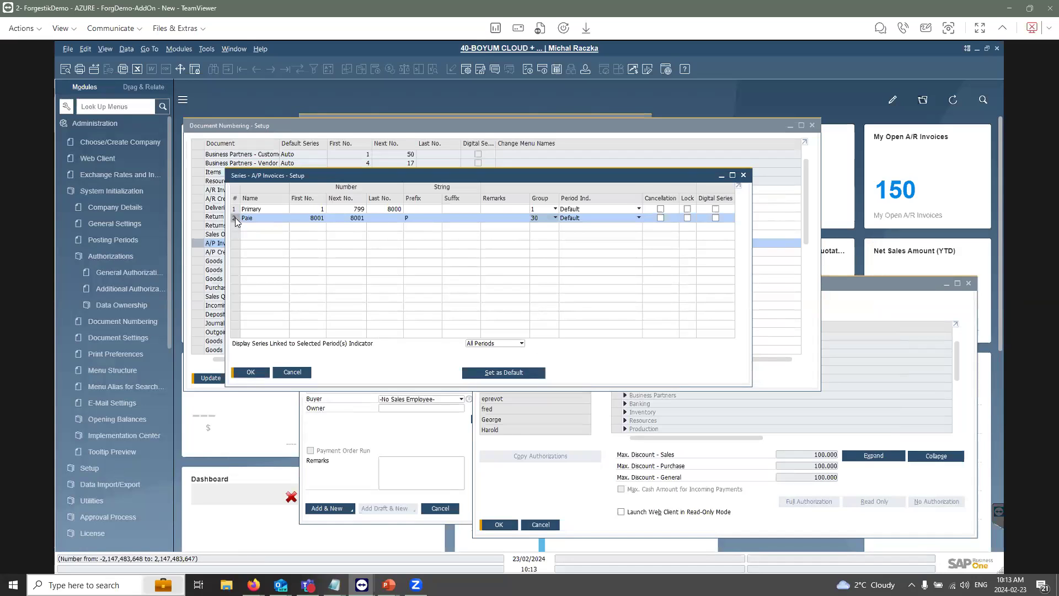
click(502, 373)
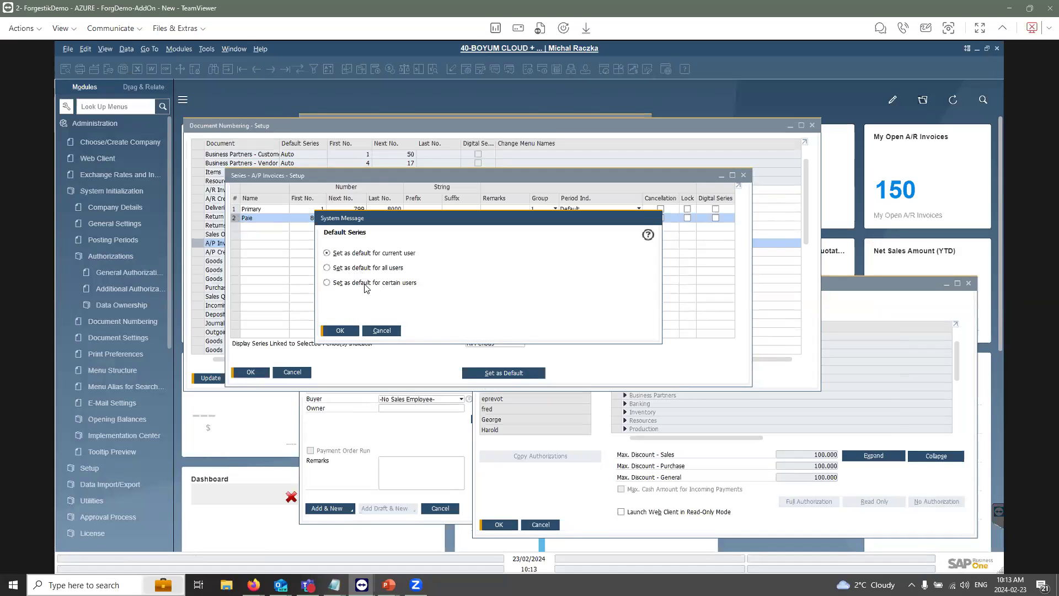
click(345, 332)
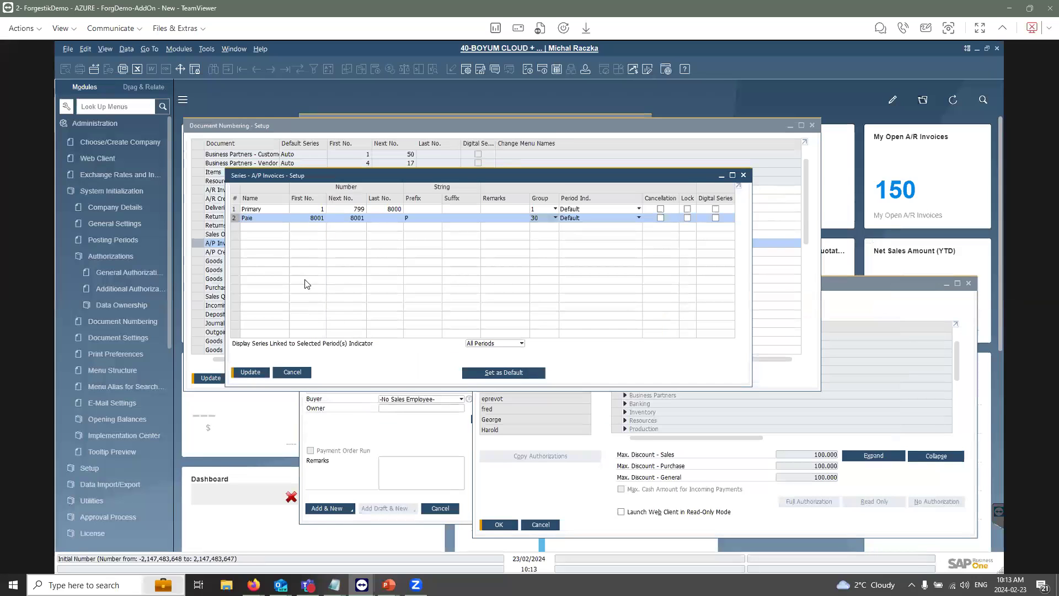
click(250, 372)
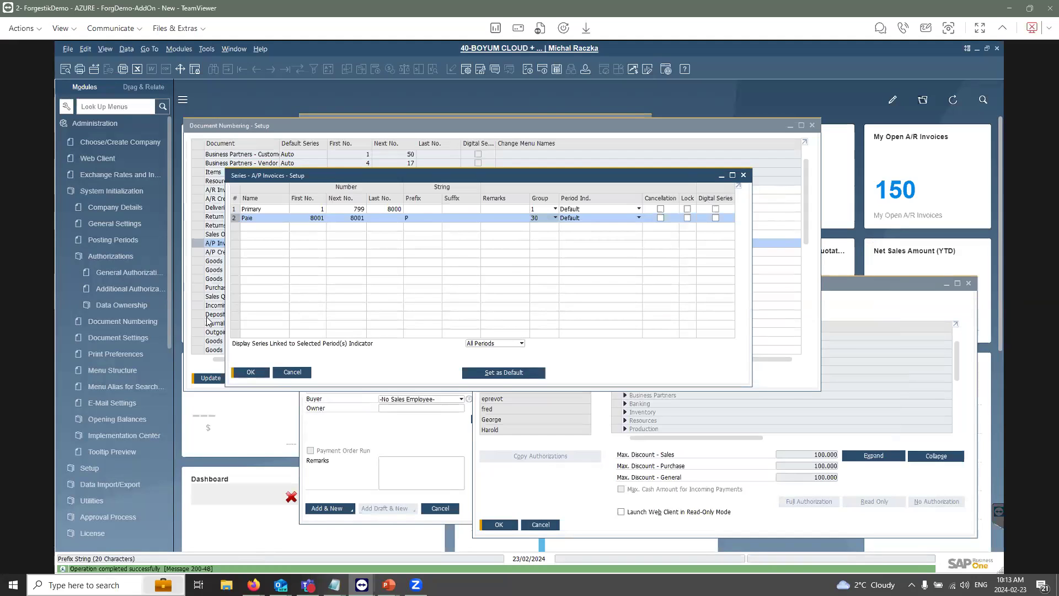
- Close all open windows and save the pending document numbering changes
click(82, 127)
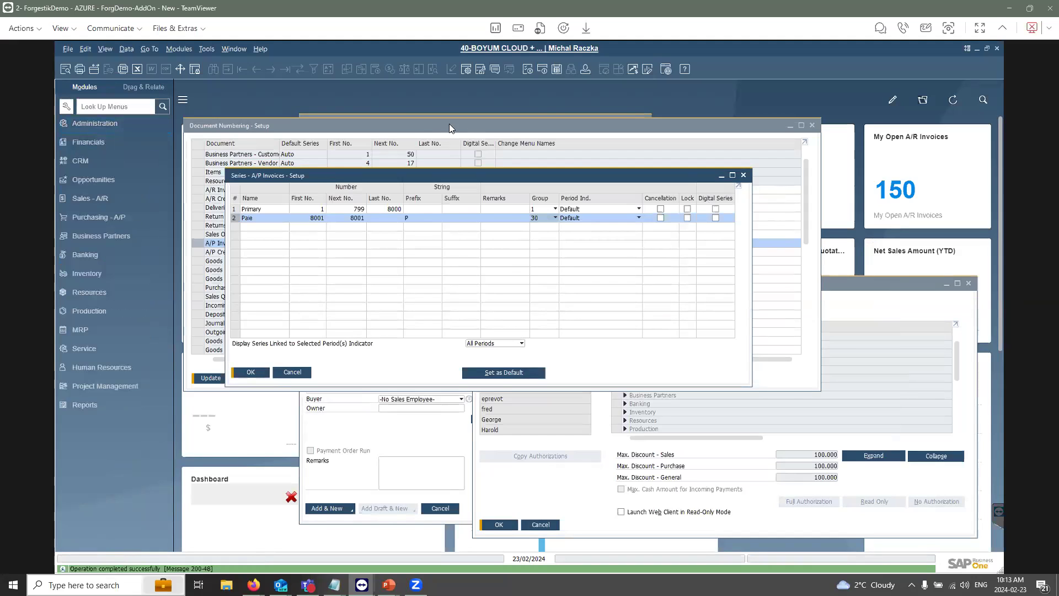
click(236, 49)
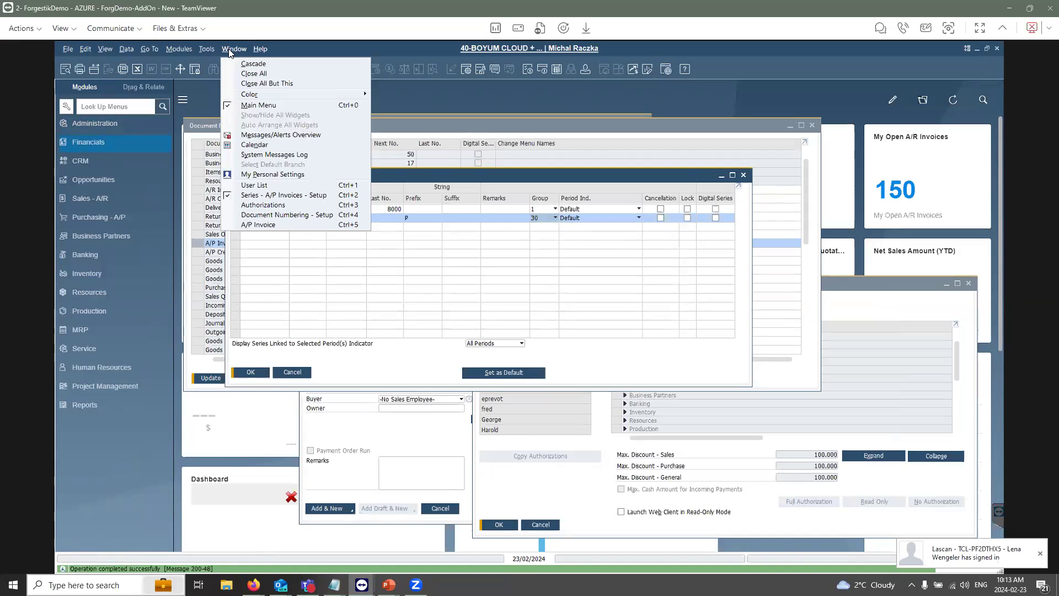
click(261, 75)
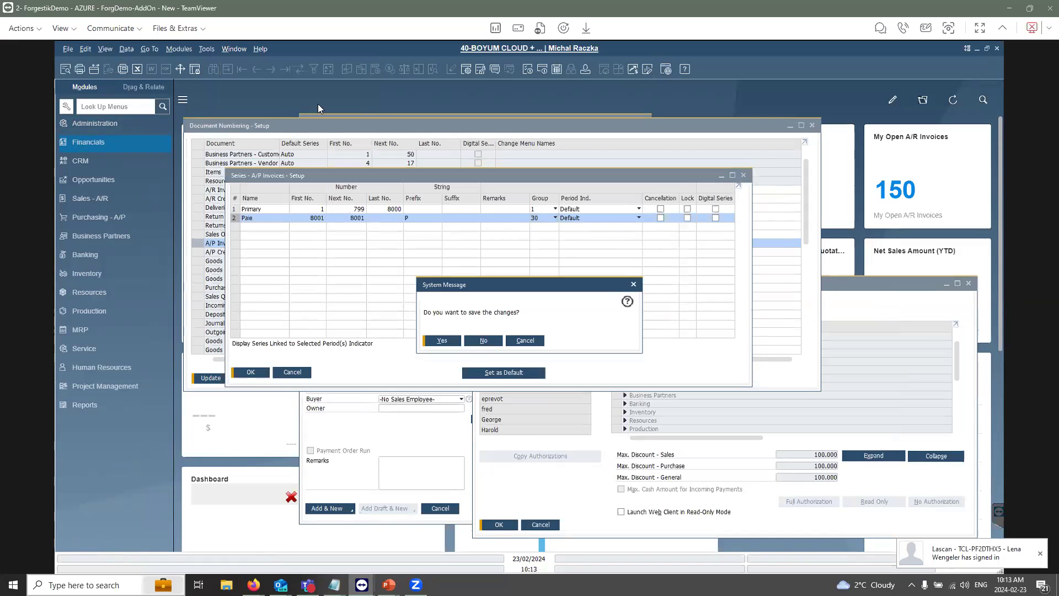
click(441, 341)
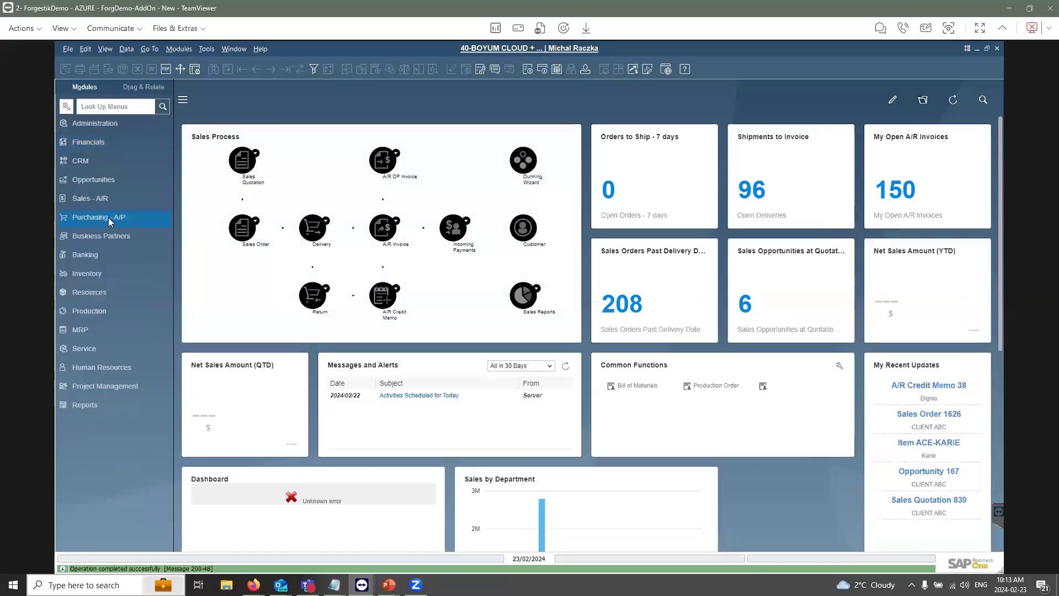
- Open a new A/P Invoice from Purchasing - A/P and check its default numbering series
click(109, 221)
click(101, 272)
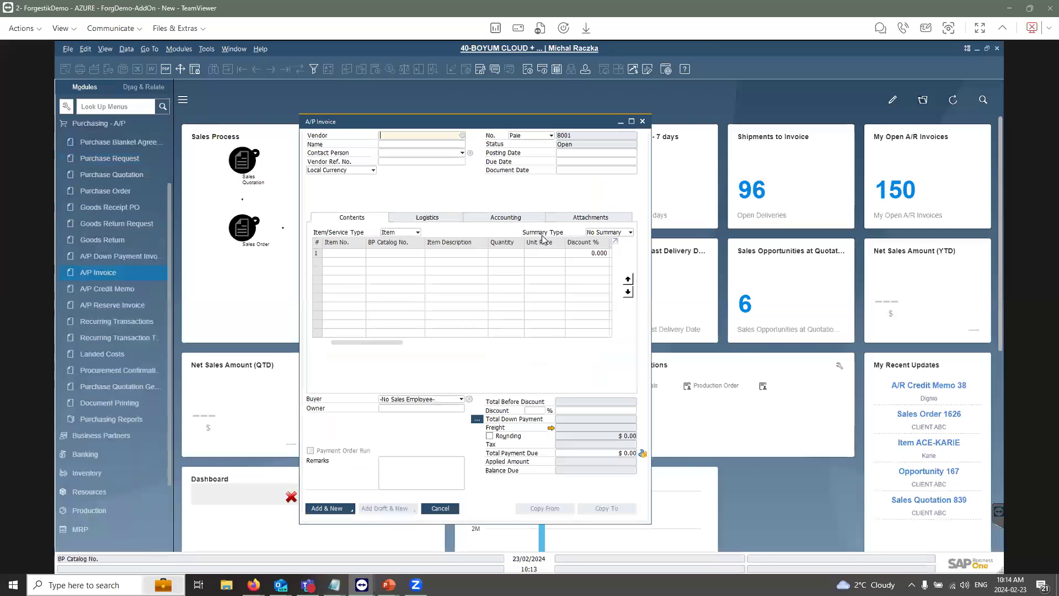
mouse_move(524, 126)
mouse_down()
mouse_move(535, 118)
mouse_move(510, 120)
mouse_up()
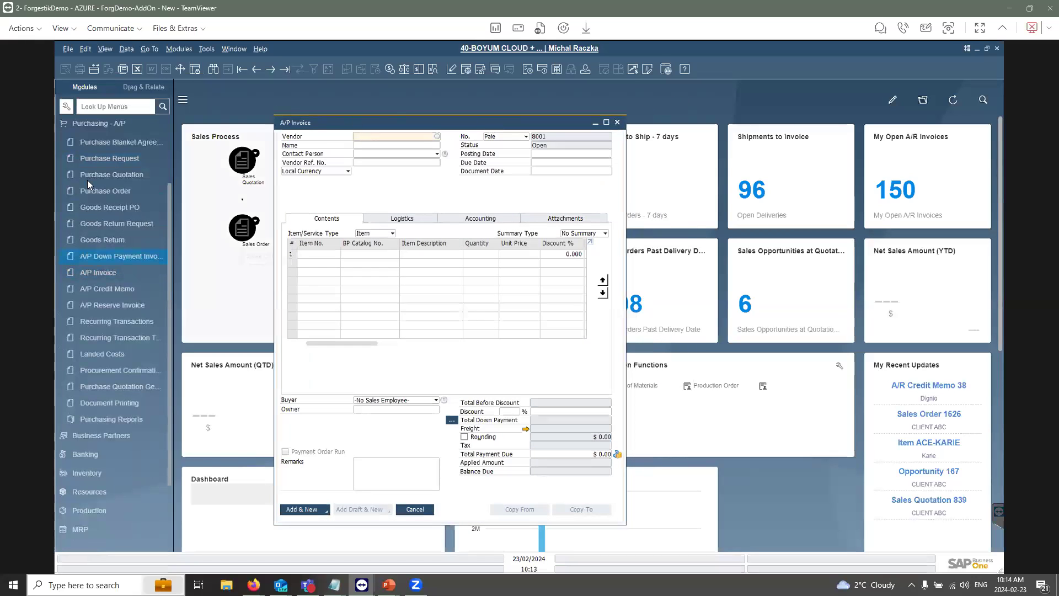
- Review the A/P Invoices series in Document Numbering under Administration, System Initialization, and close both setup windows
scroll(97, 178, up, 2)
click(91, 123)
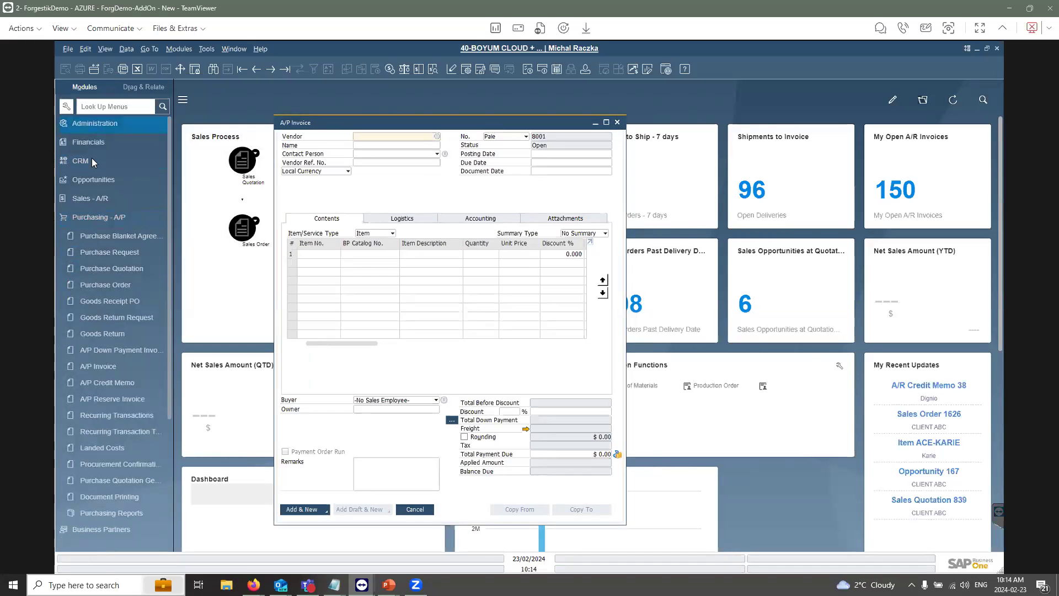
click(91, 123)
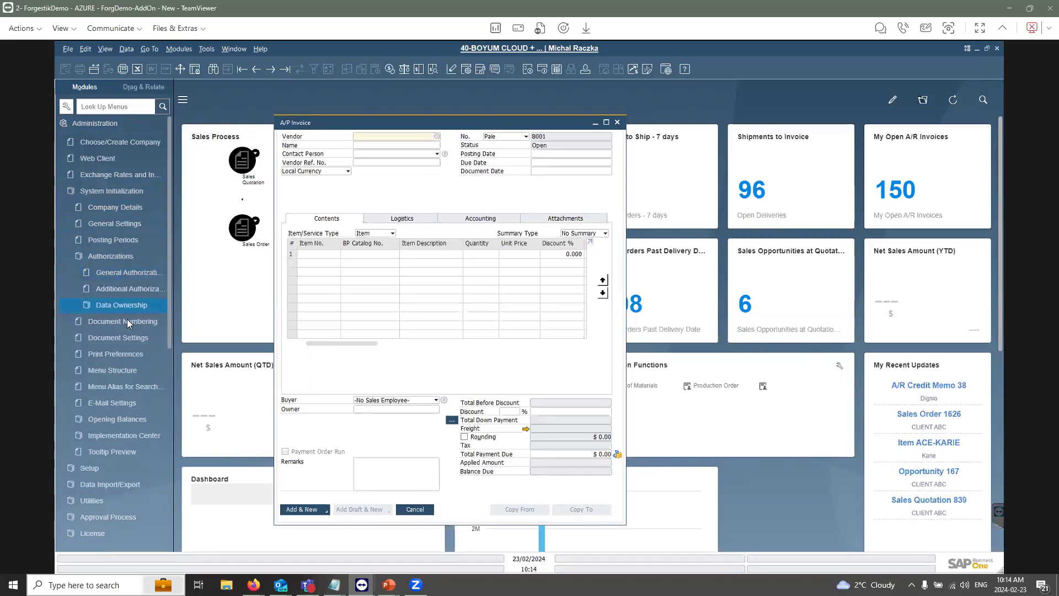
click(126, 337)
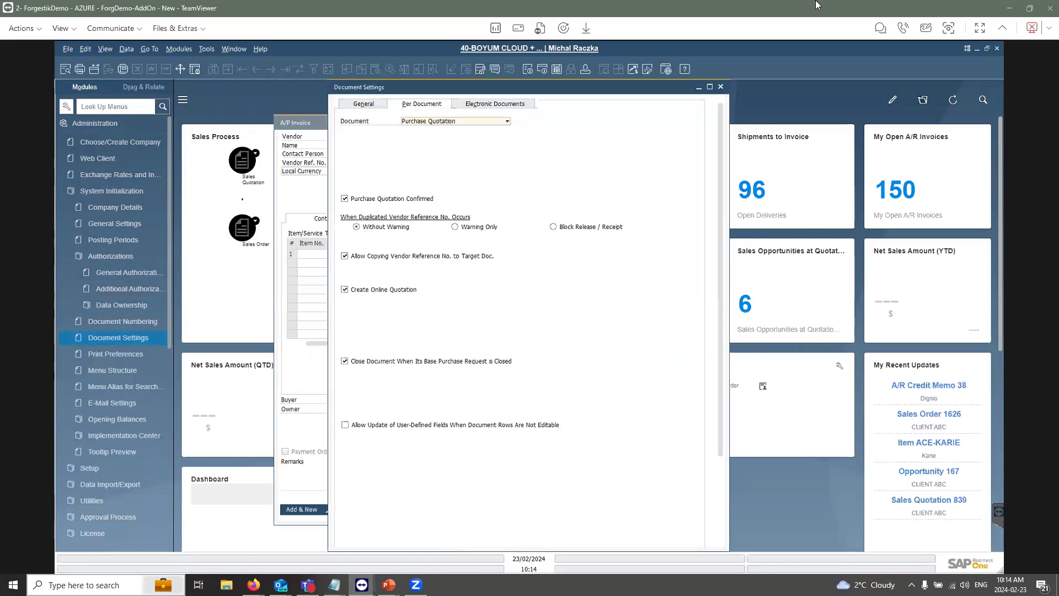
click(720, 86)
click(113, 323)
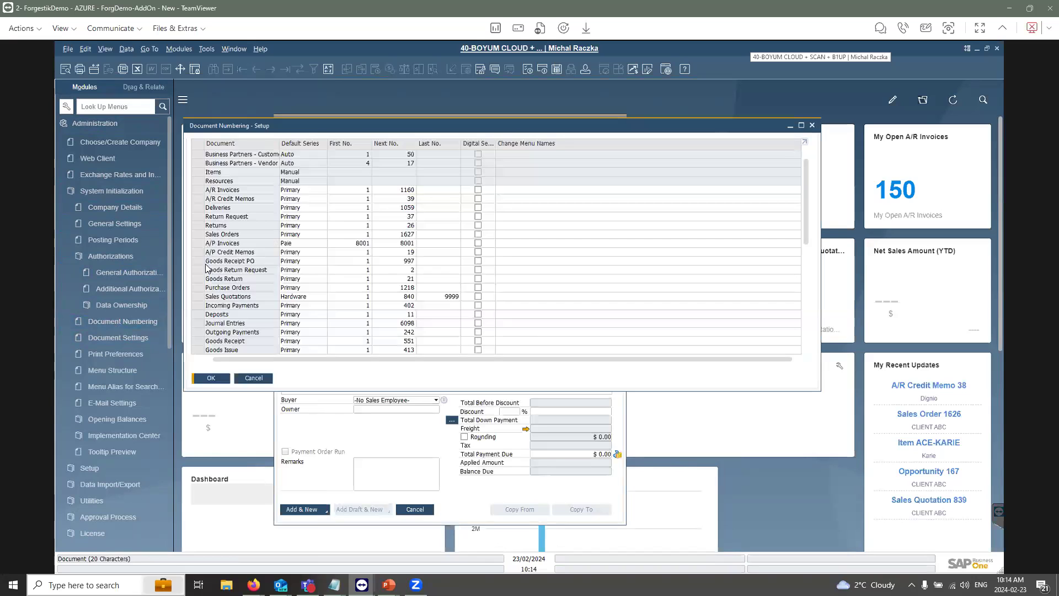
double_click(198, 245)
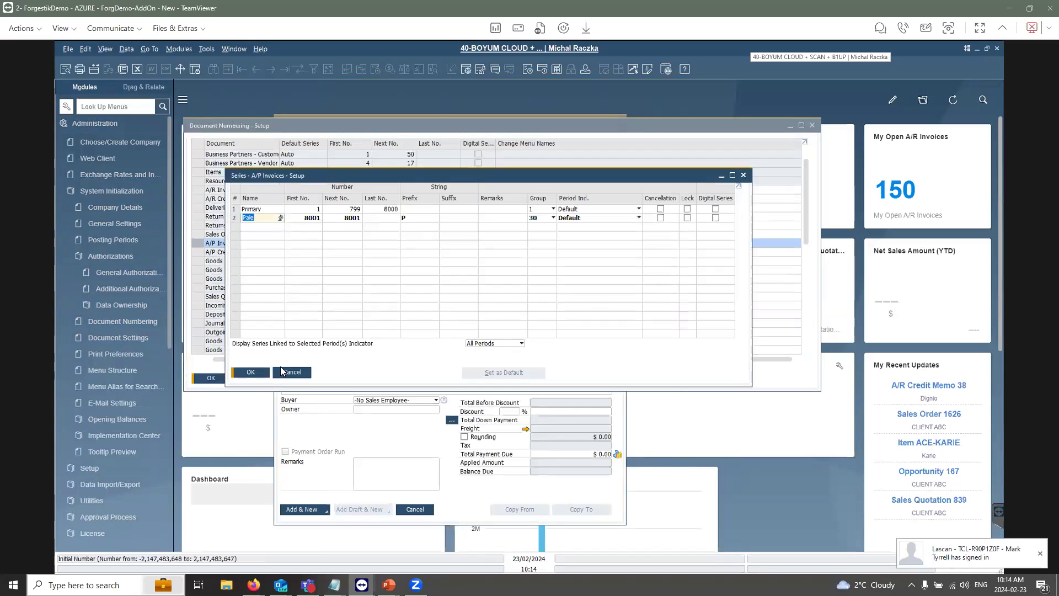
click(251, 373)
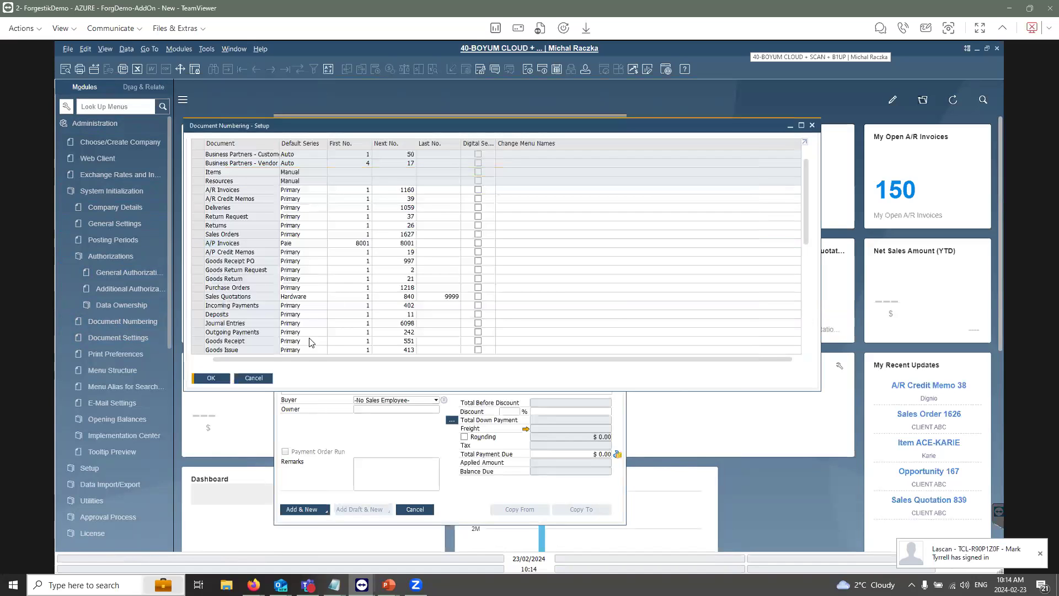
drag(255, 122, 223, 161)
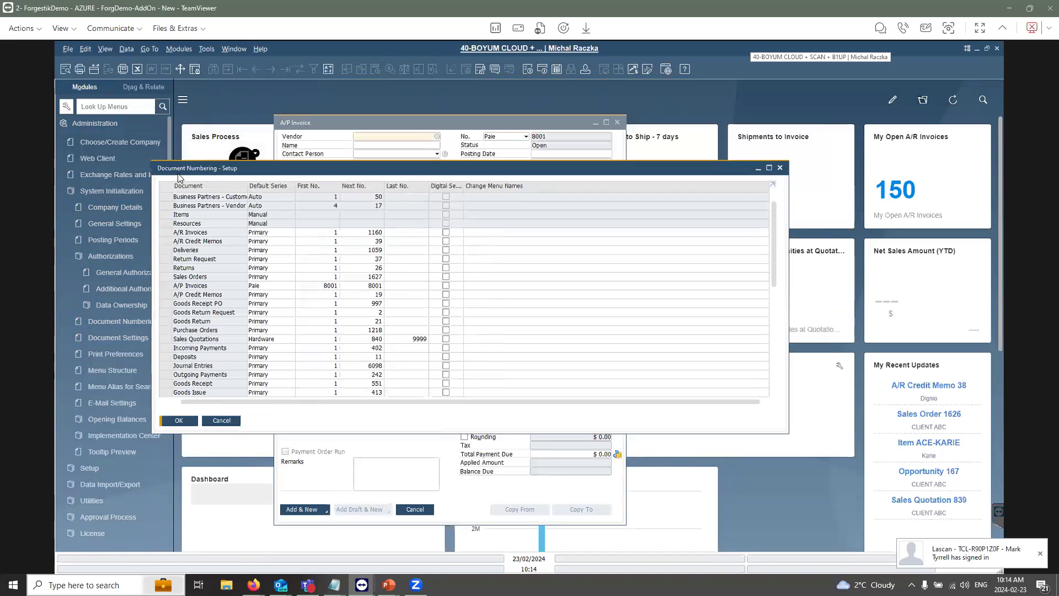
click(179, 421)
- Switch the new A/P Invoice's numbering series to Primary and back to Paie to compare their document numbers
drag(352, 123, 345, 113)
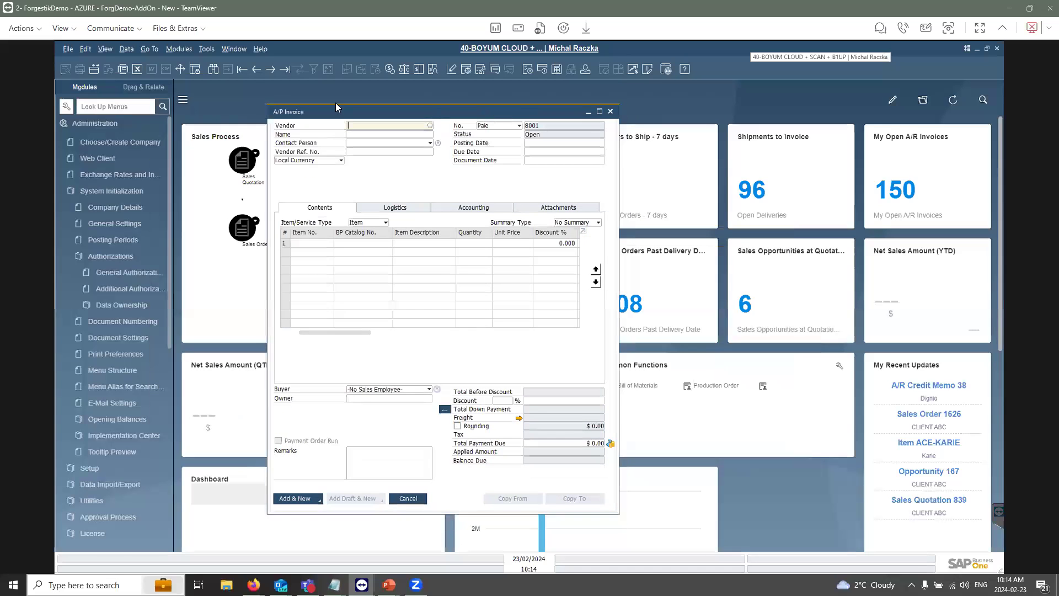
click(512, 128)
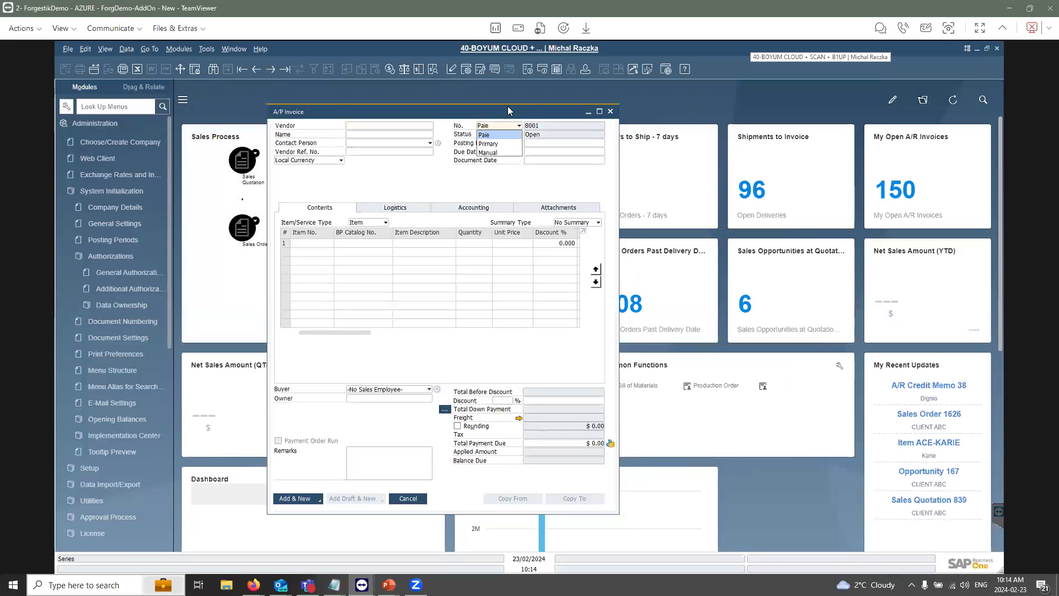
click(507, 113)
click(513, 129)
click(504, 144)
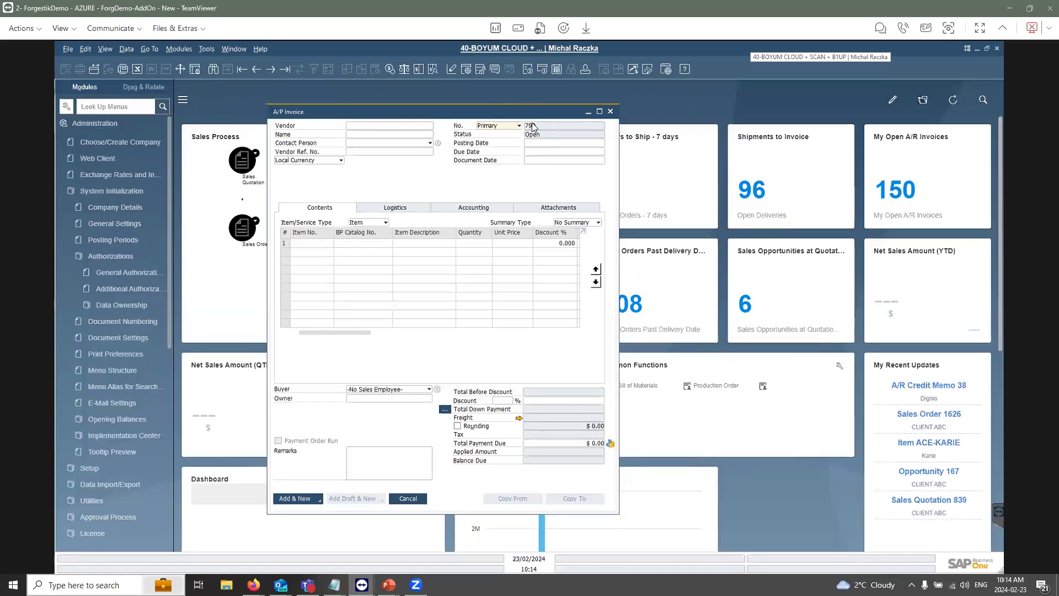
click(488, 135)
click(481, 148)
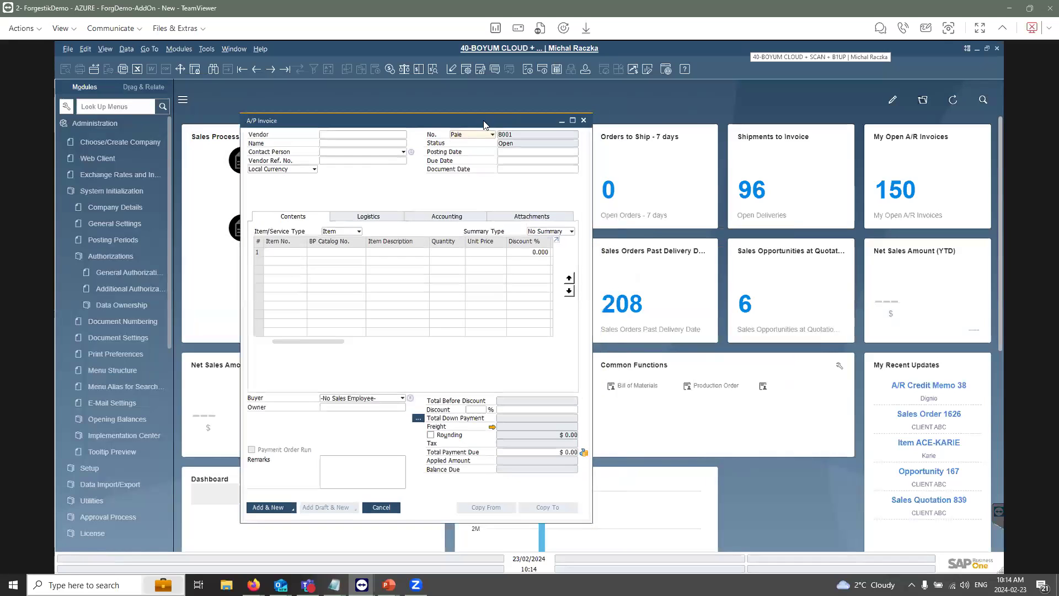
- Switch the new A/P Invoice's numbering series to Manual and back to Paie
click(489, 136)
click(485, 161)
click(489, 136)
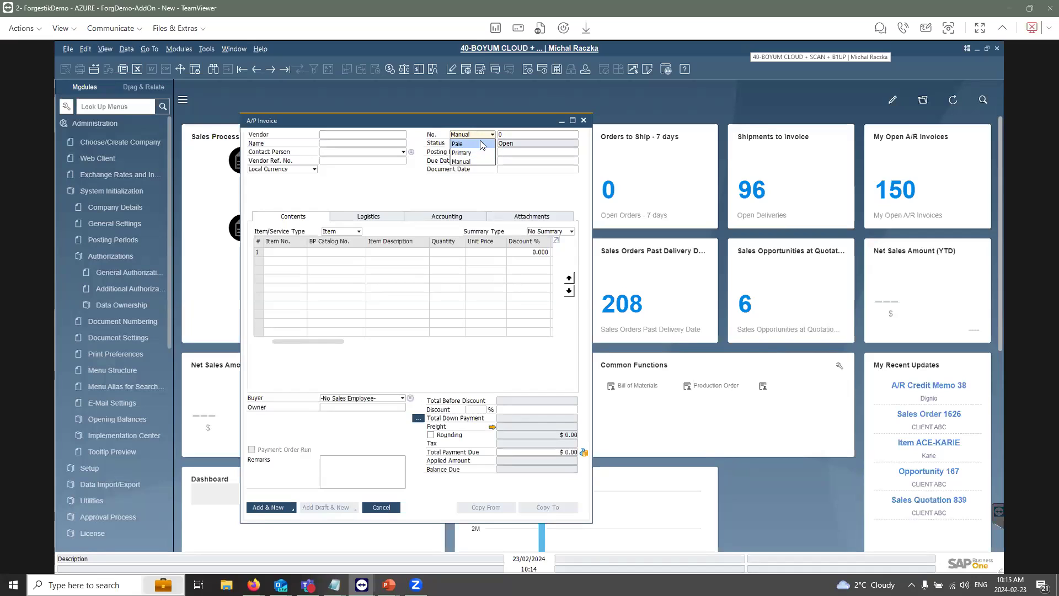
click(481, 145)
drag(482, 125, 471, 124)
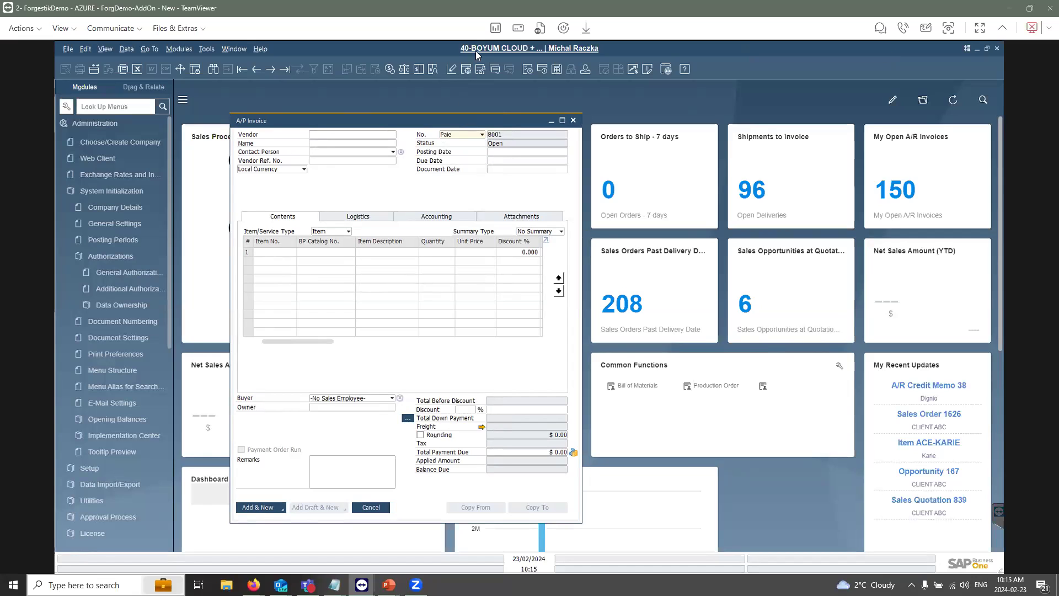
drag(502, 112, 518, 122)
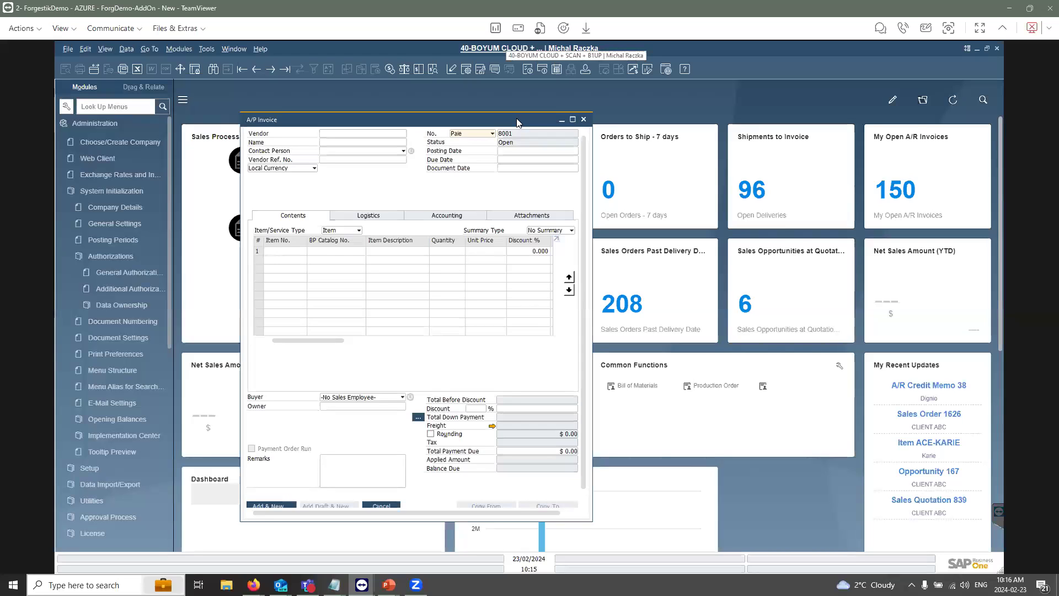
mouse_move(519, 122)
mouse_down()
mouse_move(539, 120)
mouse_move(527, 122)
mouse_up()
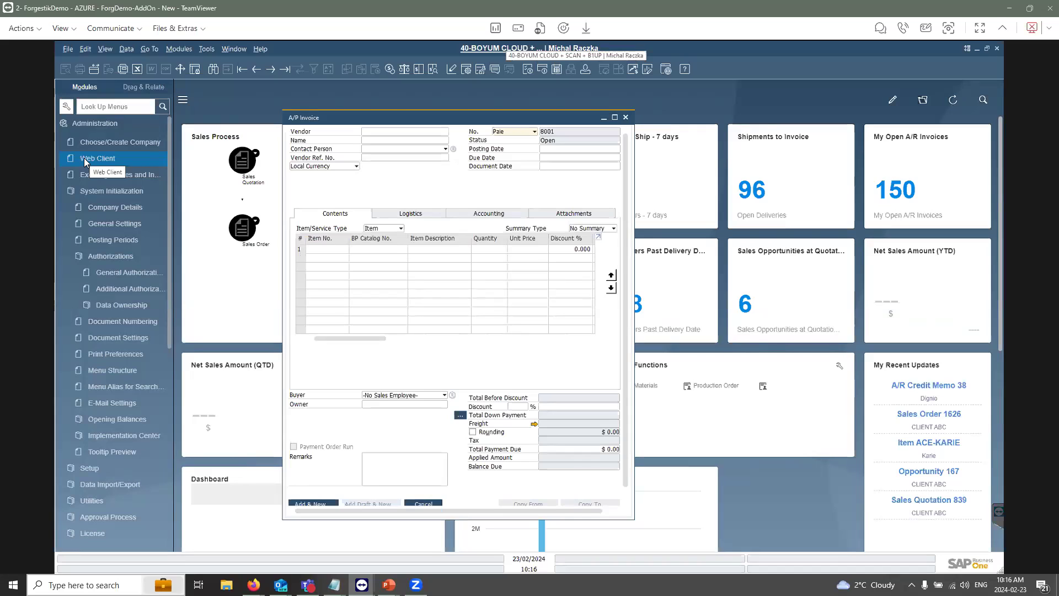
key(Down)
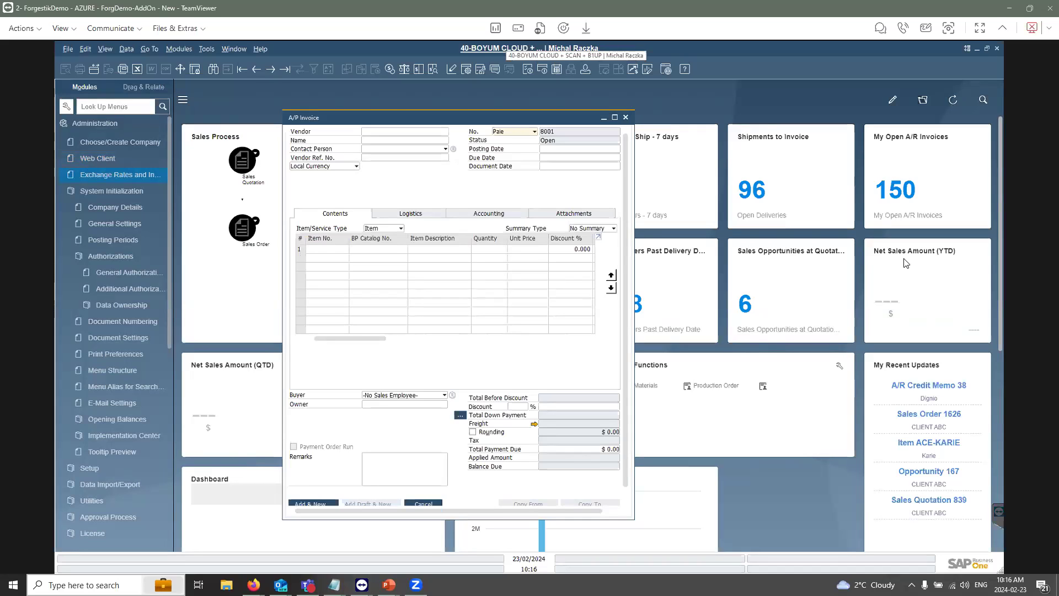
- Switch to the PowerPoint presentation, resume its slide show and advance past the Agenda to the Conclusion slide
key(alt+Tab)
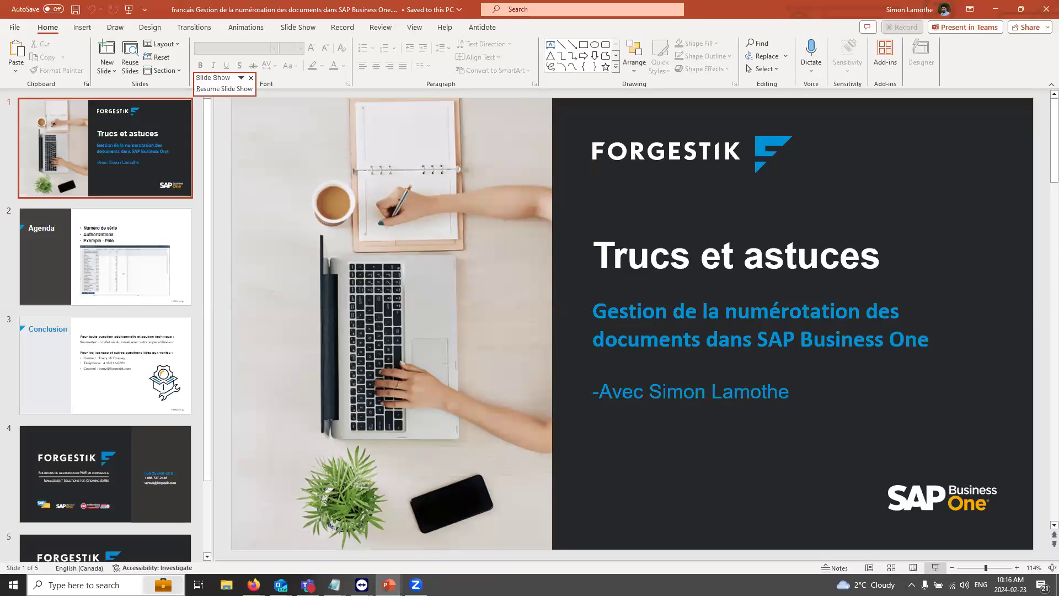
key(F5)
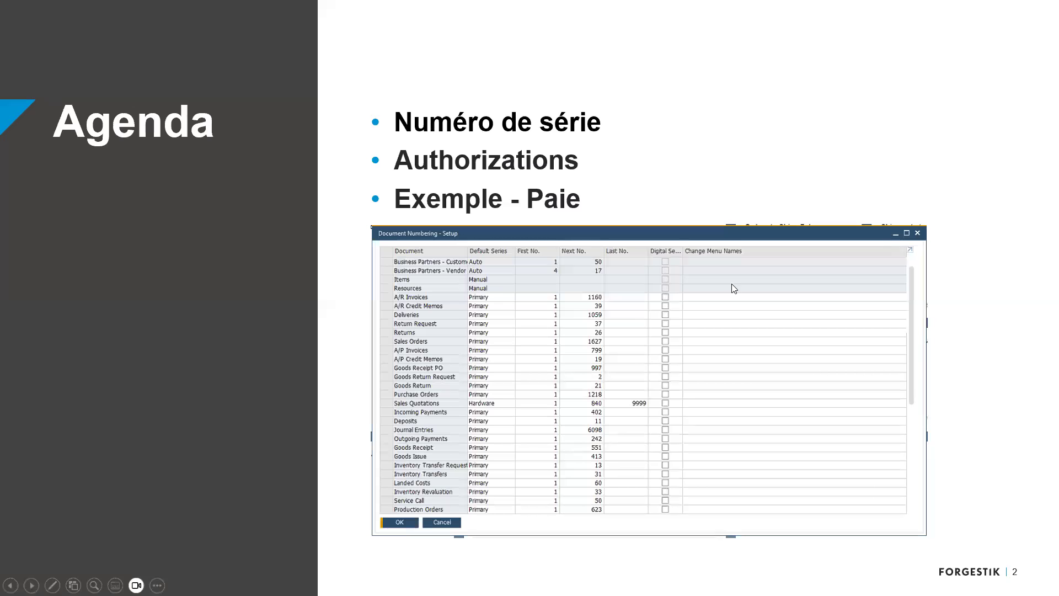
click(712, 306)
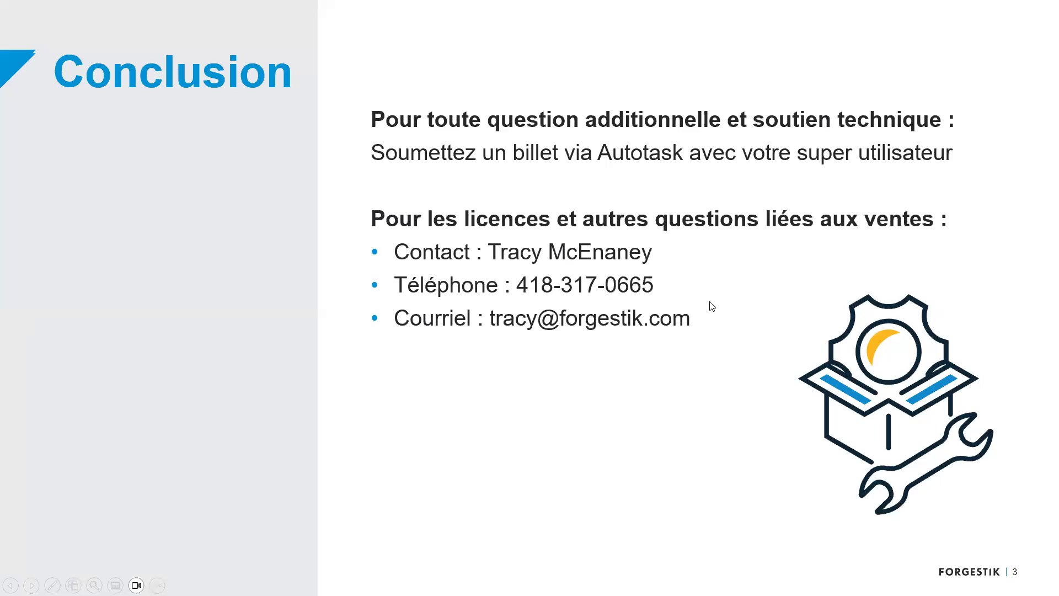